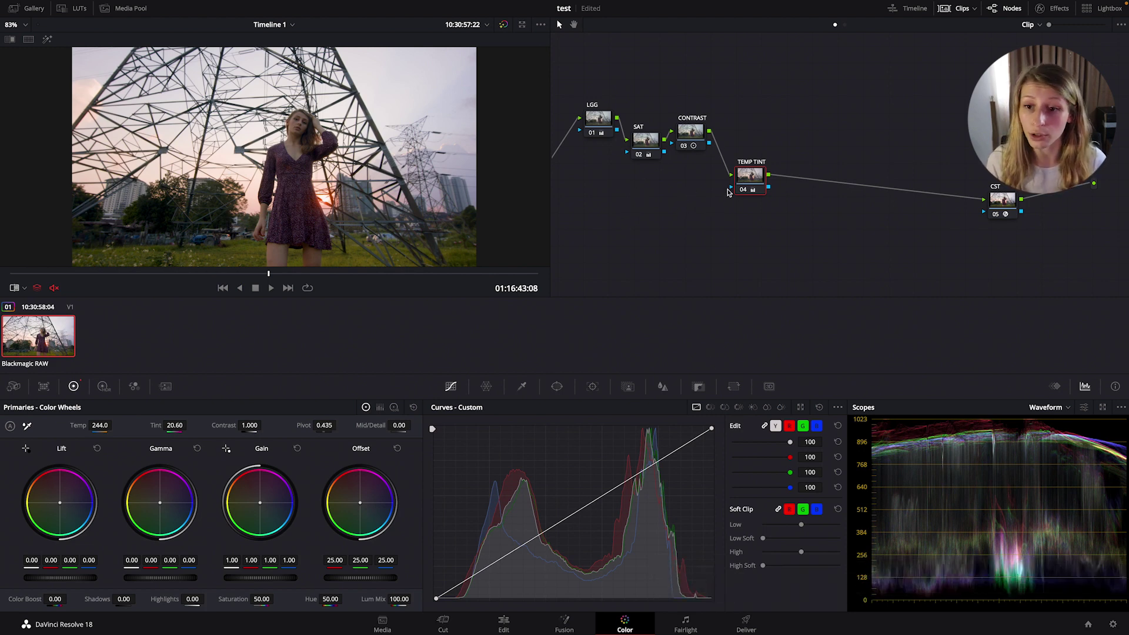
- Insert an empty serial node 05 after TEMP TINT and position it before CST
left_click_drag(747, 188, 750, 172)
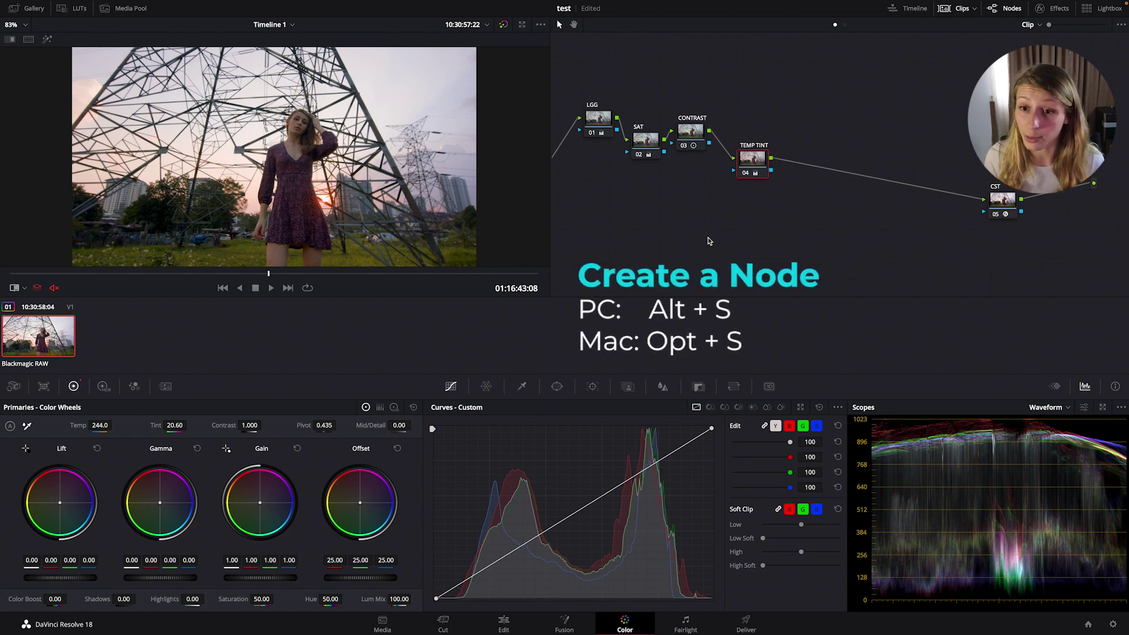
key("alt+s")
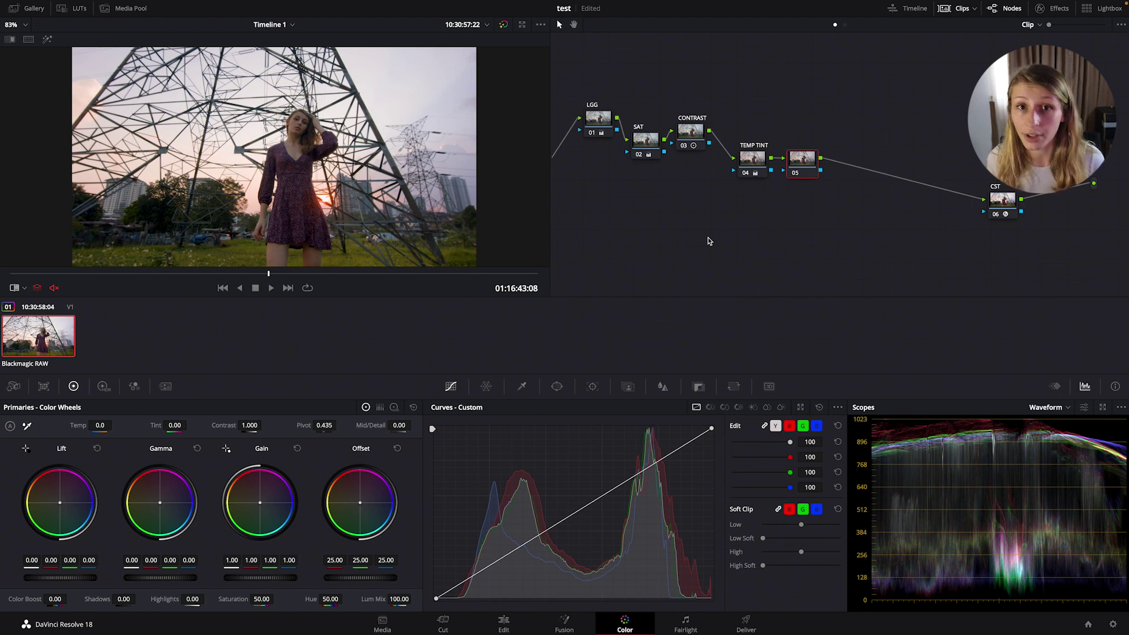
left_click_drag(794, 164, 808, 186)
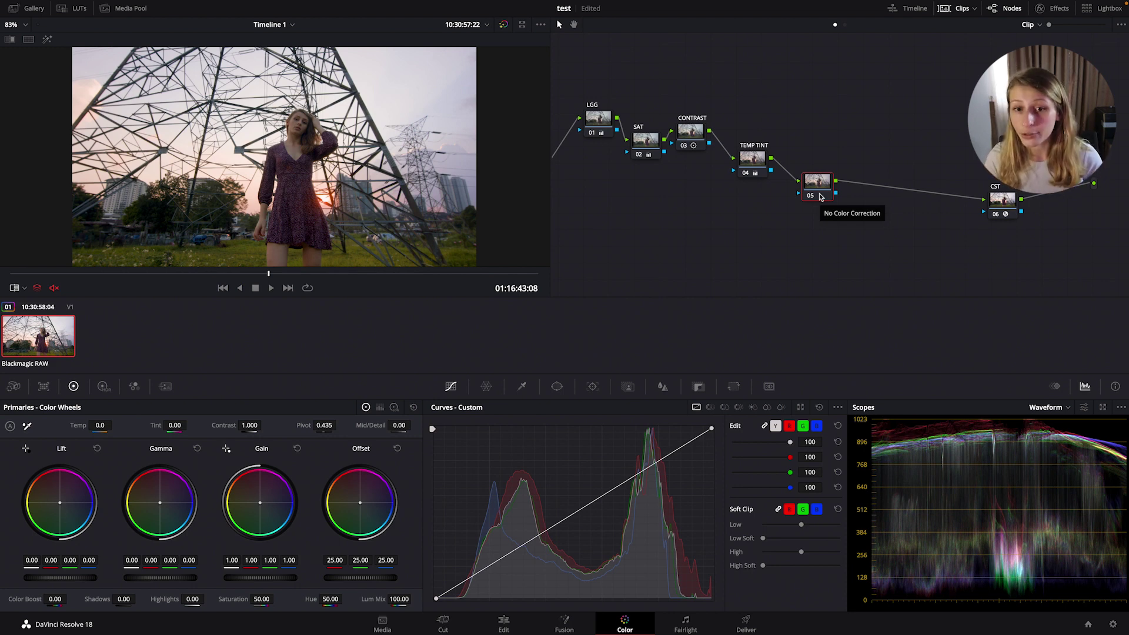
- Drag LGG, SAT, CONTRAST and TEMP TINT roughly into a single horizontal row
scroll(820, 195, "left", 3)
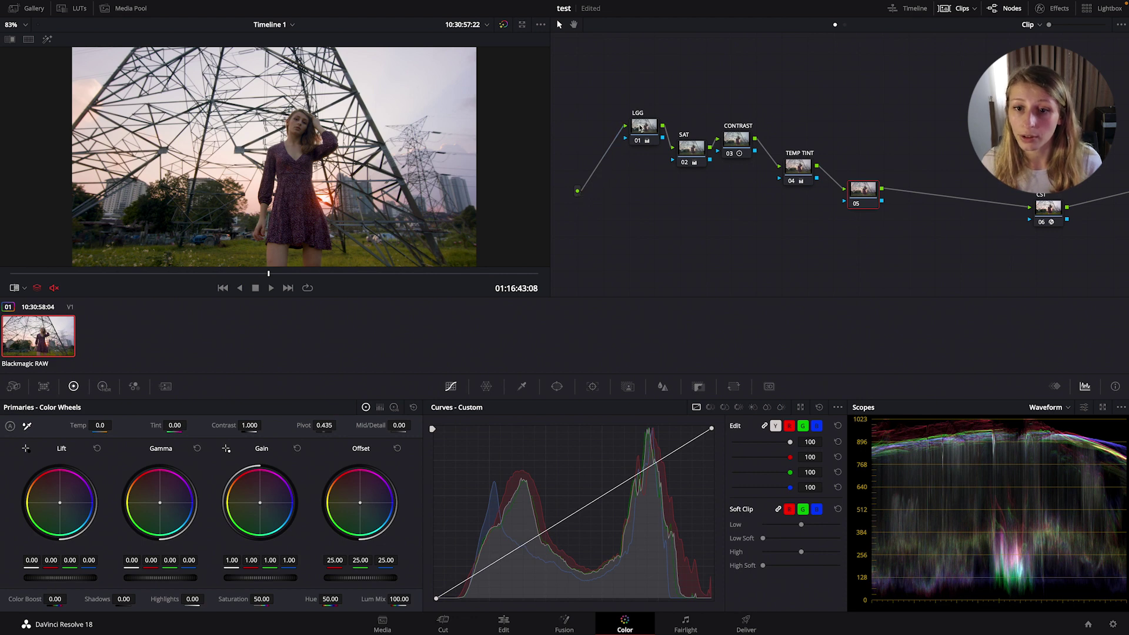
left_click_drag(641, 124, 625, 106)
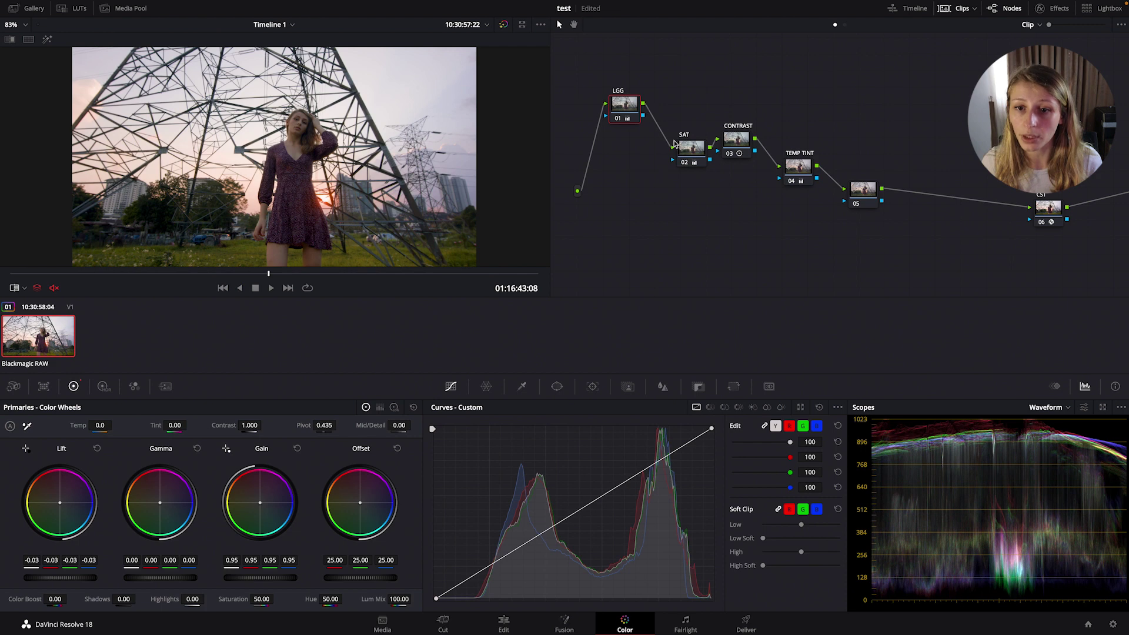
left_click_drag(691, 149, 678, 120)
left_click_drag(732, 148, 724, 129)
left_click(801, 167)
left_click_drag(801, 167, 786, 120)
- Fine-tune LGG and SAT positions into line and shift node 05 up-left
left_click_drag(626, 113, 629, 120)
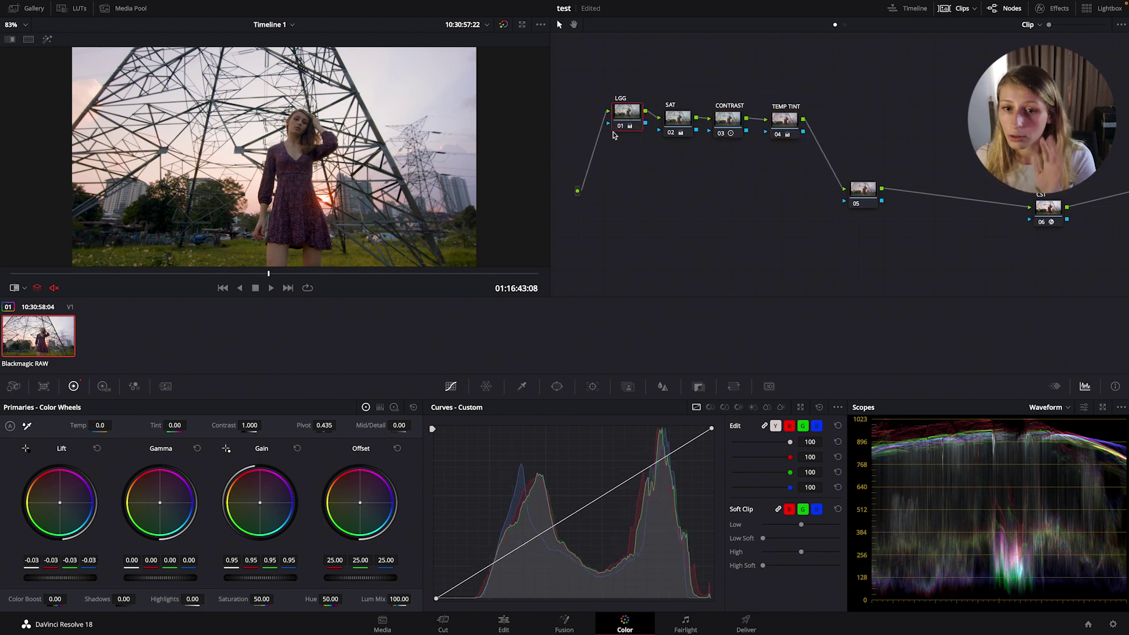
left_click_drag(628, 113, 615, 111)
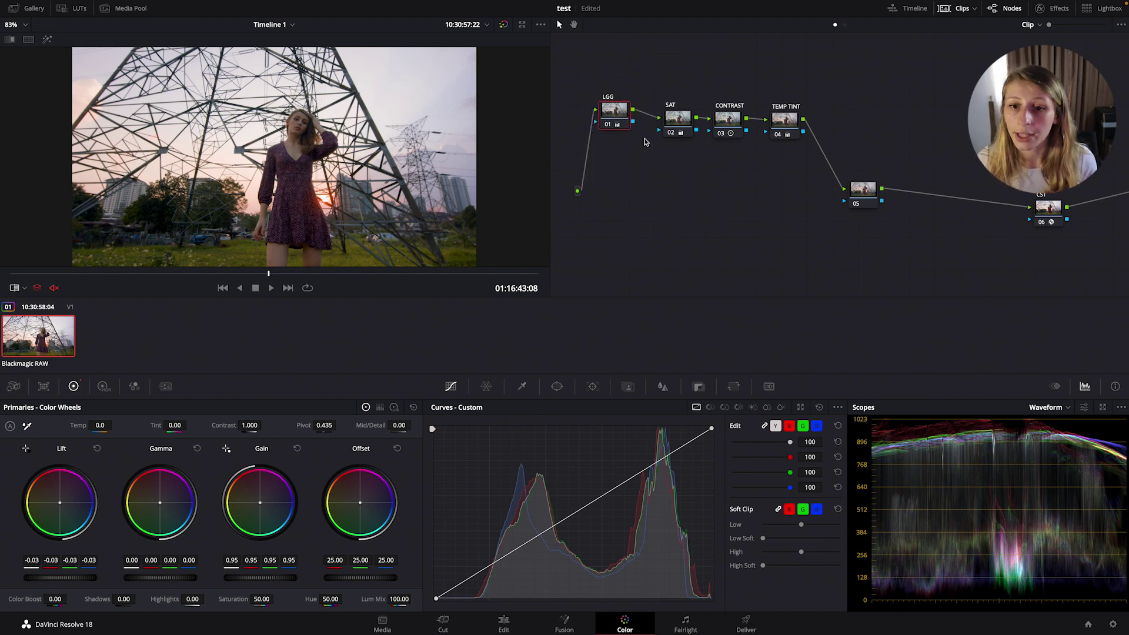
left_click_drag(687, 107, 676, 116)
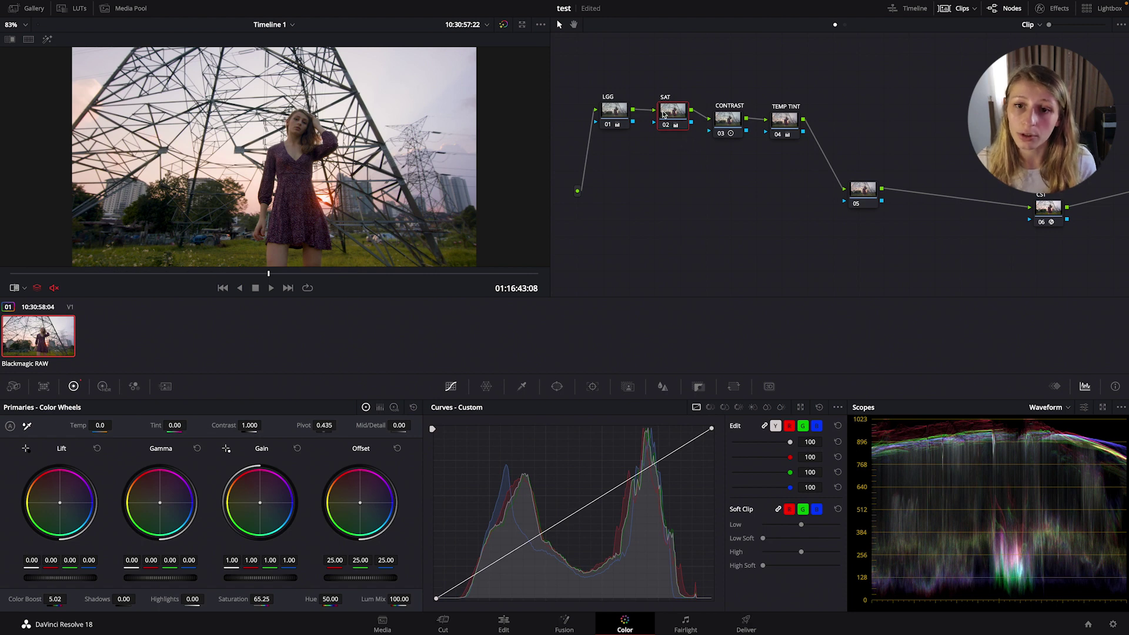
left_click_drag(677, 114, 664, 172)
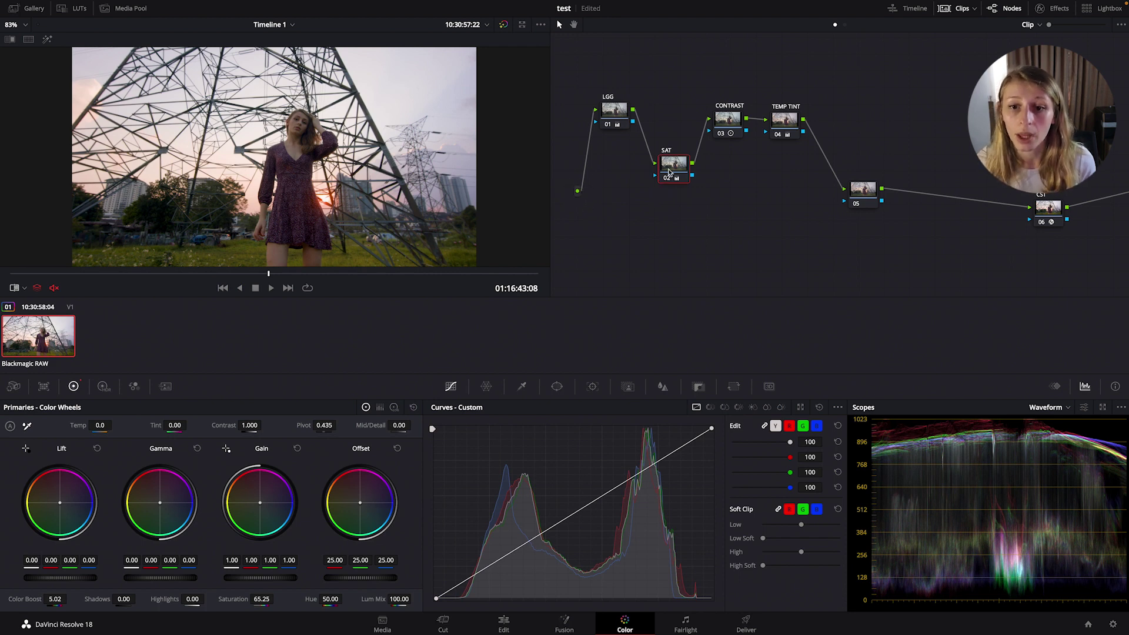
left_click_drag(670, 171, 668, 143)
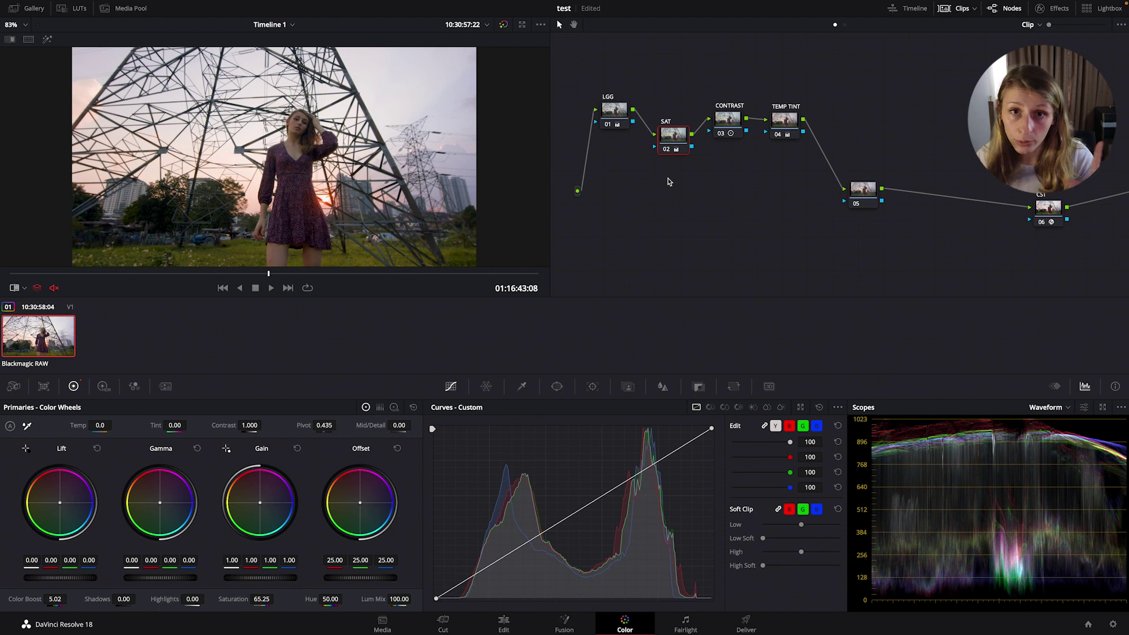
left_click_drag(674, 135, 665, 109)
left_click_drag(862, 188, 856, 164)
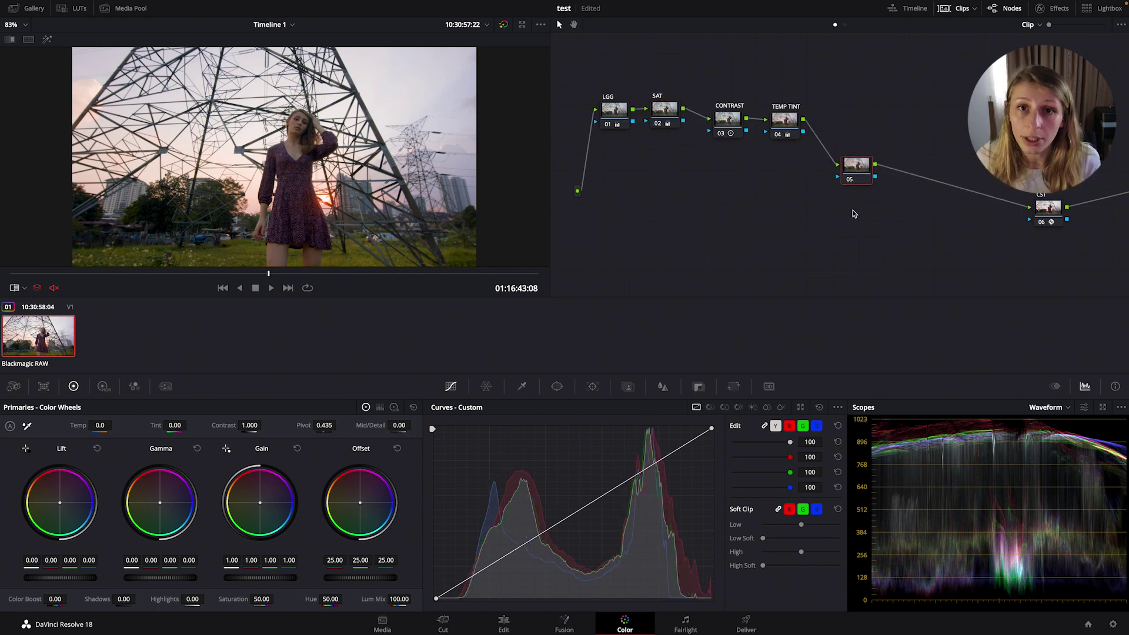
- Lower the TEMP TINT node and move node 05 up-left to work on it
scroll(851, 226, "right", 3)
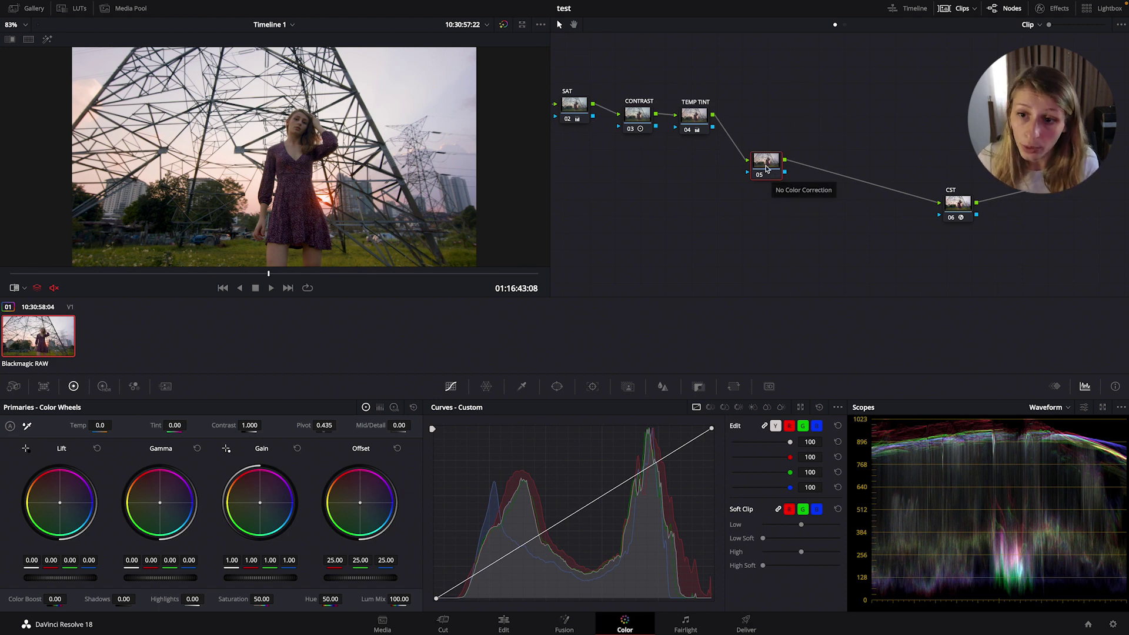
left_click_drag(772, 174, 774, 183)
left_click_drag(705, 123, 700, 151)
left_click_drag(769, 174, 757, 159)
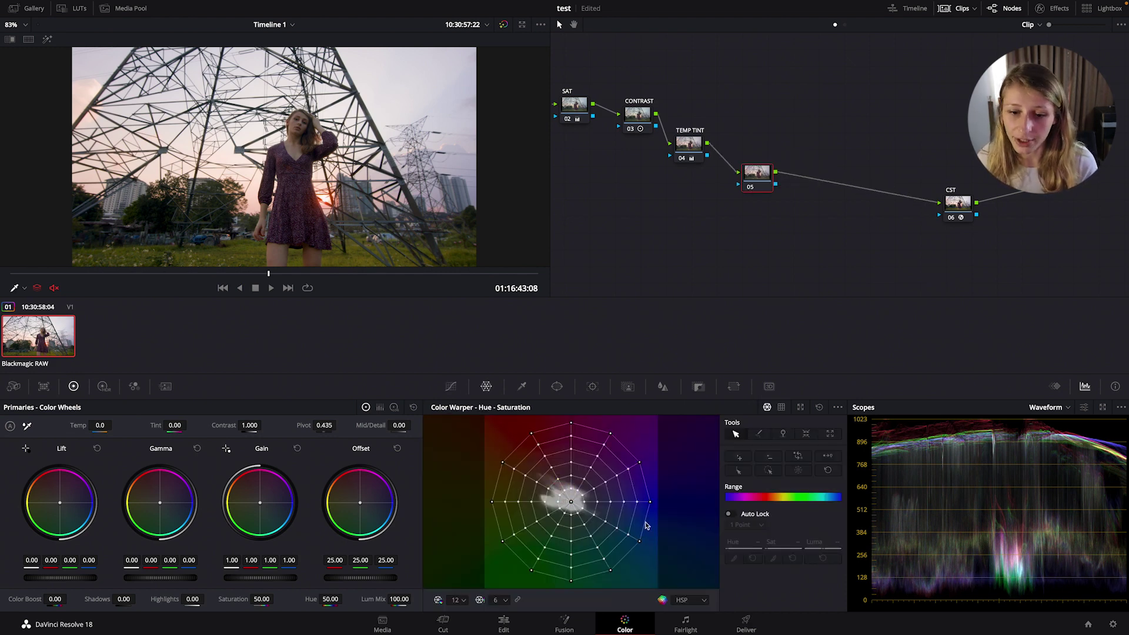
- Warp node 05's hues in Color Warper to Hue 0.93, Sat 1.41, and hide clip thumbnails
left_click(611, 435)
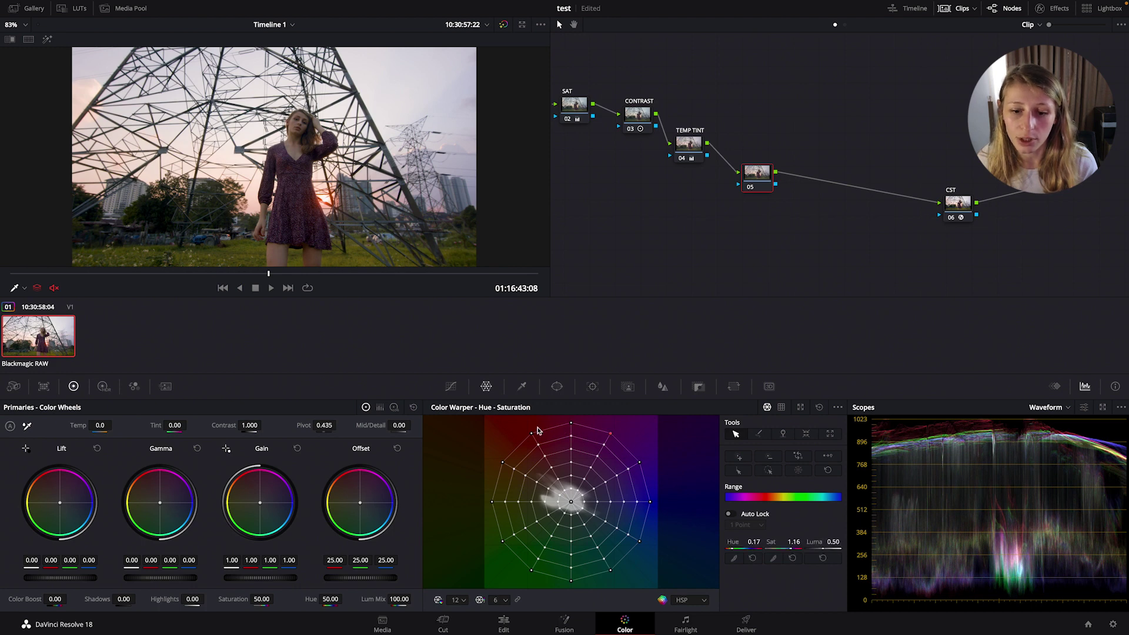
left_click_drag(530, 437, 496, 466)
left_click_drag(574, 425, 655, 506)
left_click(946, 8)
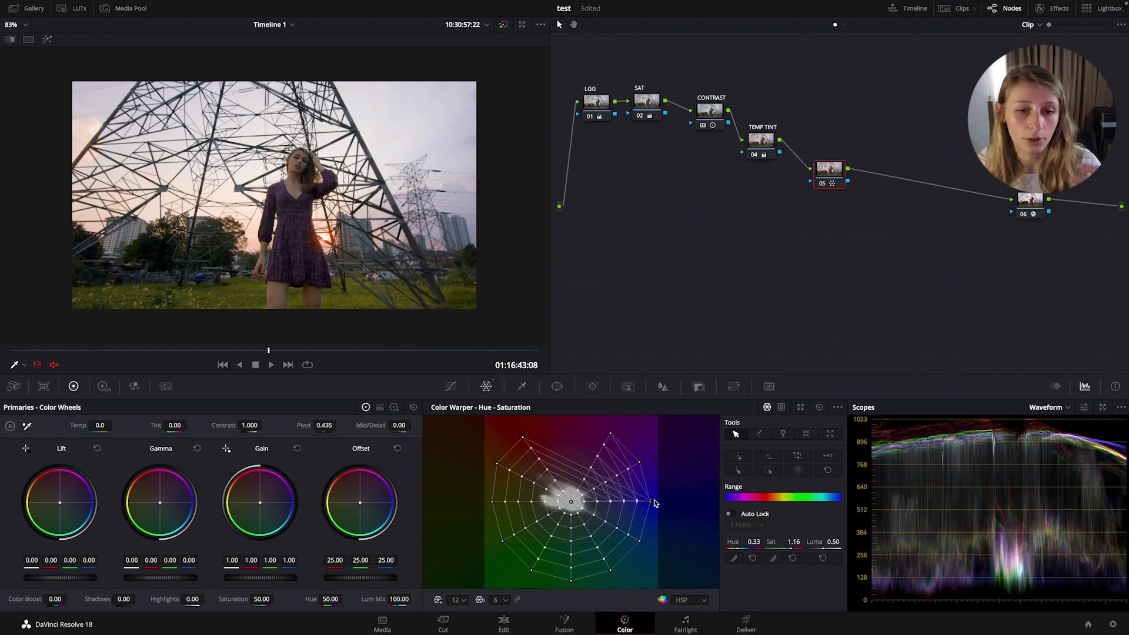
left_click_drag(655, 503, 481, 446)
left_click_drag(832, 179, 821, 190)
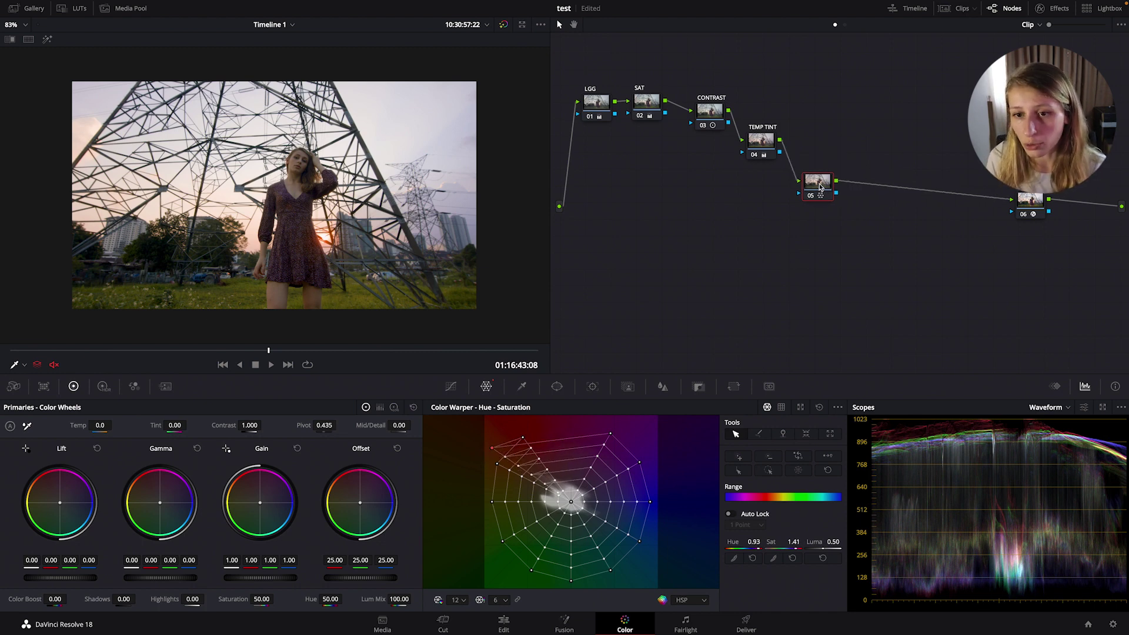
left_click(758, 144)
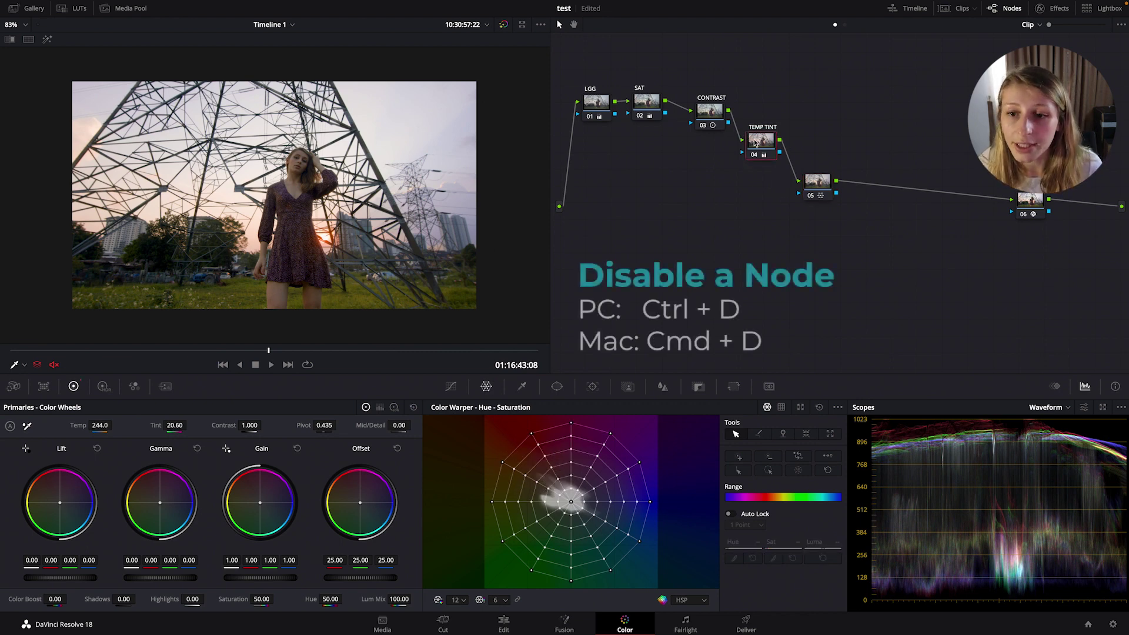
- Disable TEMP TINT and move it below CONTRAST, with node 05 beside it
key("ctrl+d")
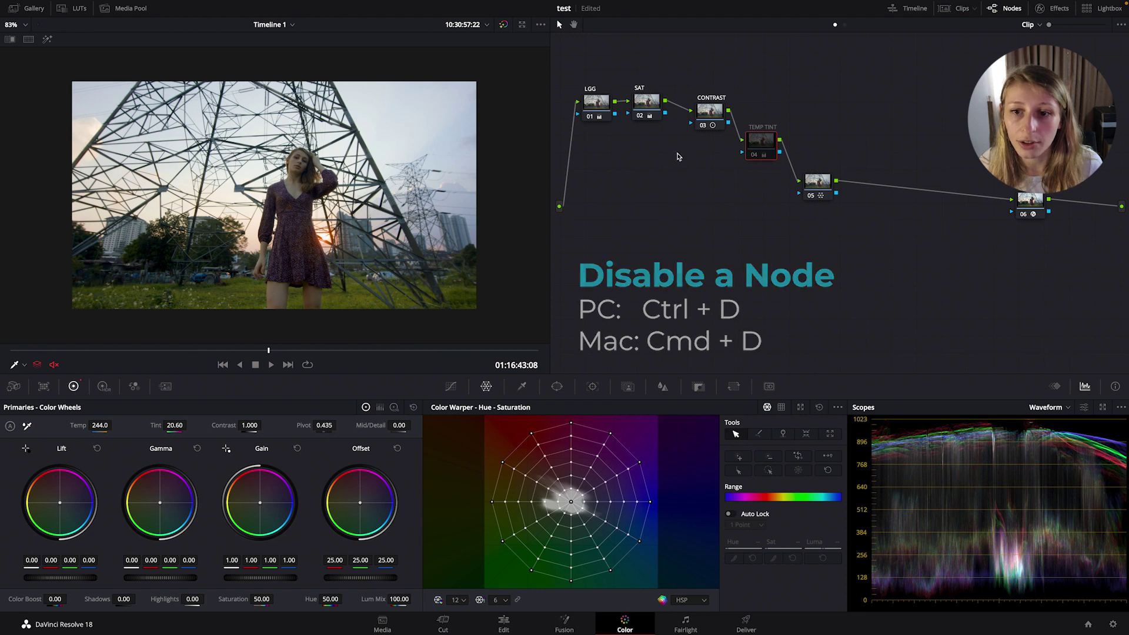
left_click_drag(830, 193, 831, 151)
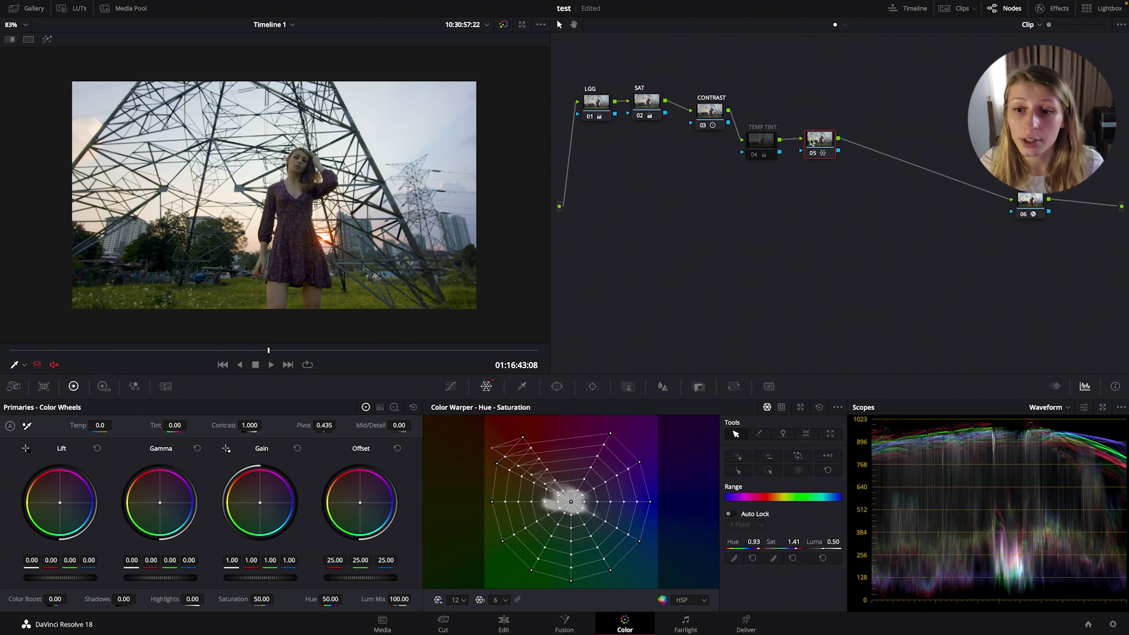
mouse_move(765, 141)
left_mouse_down()
mouse_move(751, 174)
mouse_move(752, 159)
left_mouse_up()
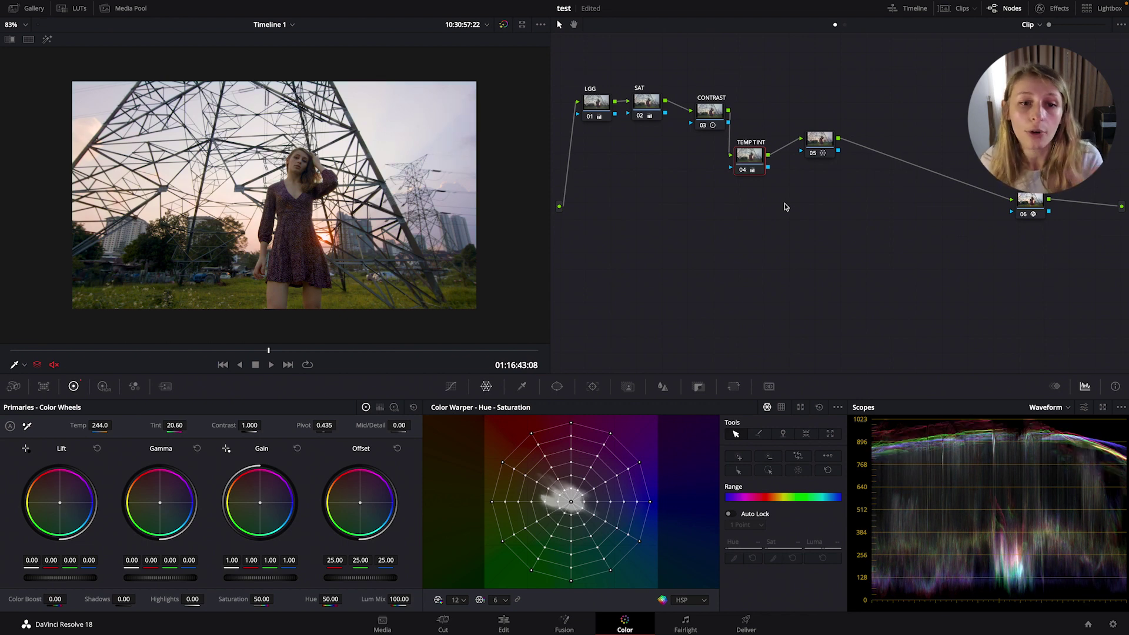
- Reset node 05's grade so it carries no colour correction
left_click(817, 139)
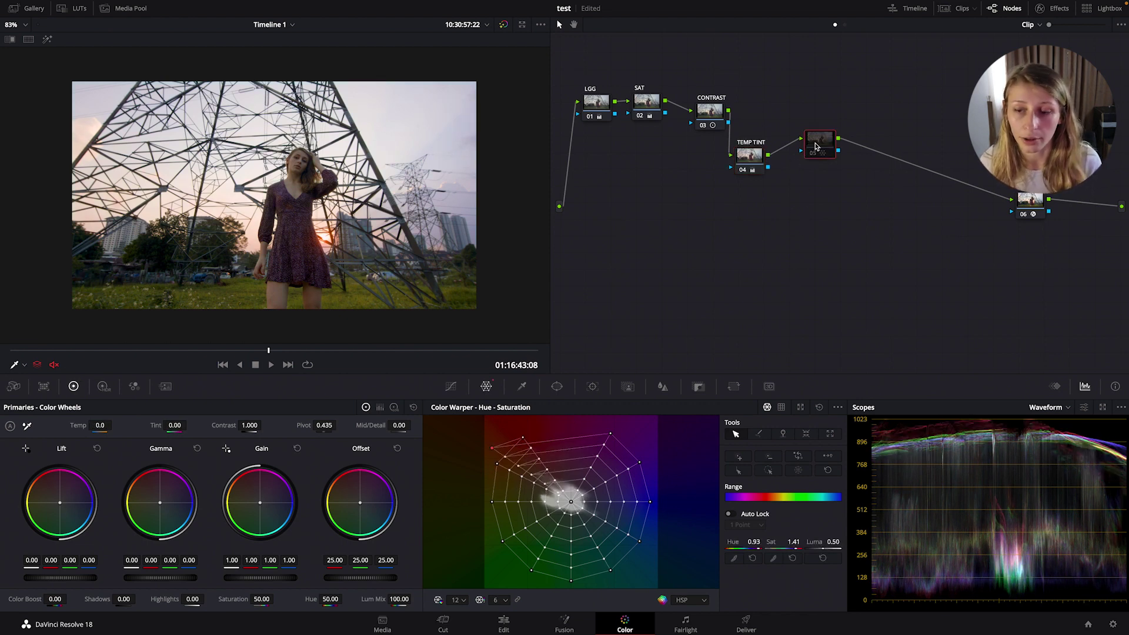
right_click(818, 146)
left_click(822, 156)
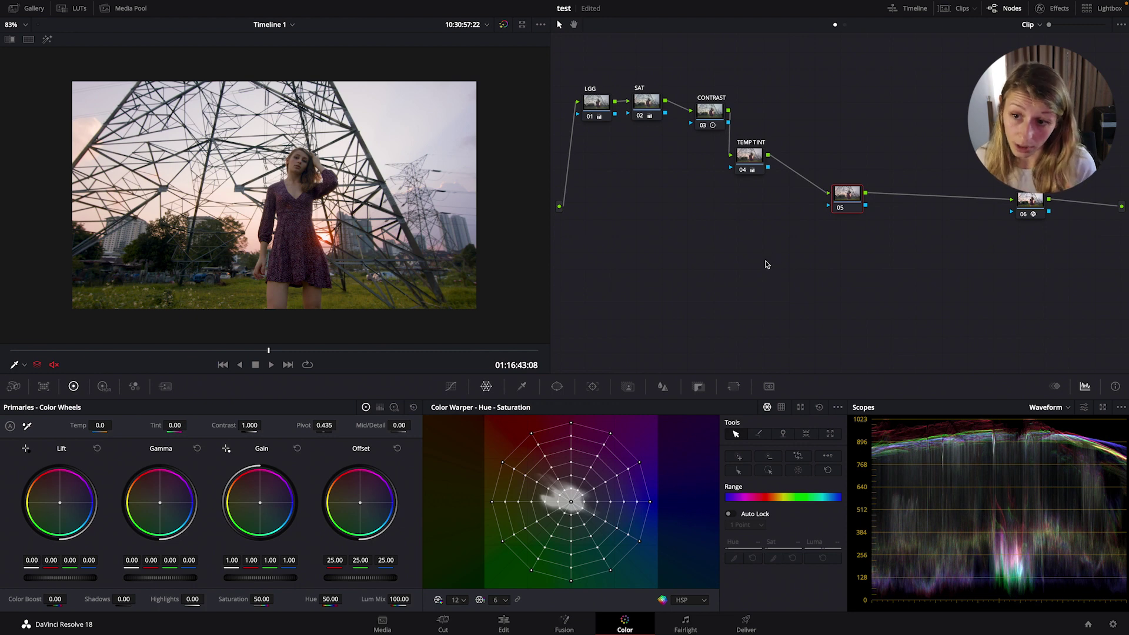
left_click_drag(852, 203, 829, 182)
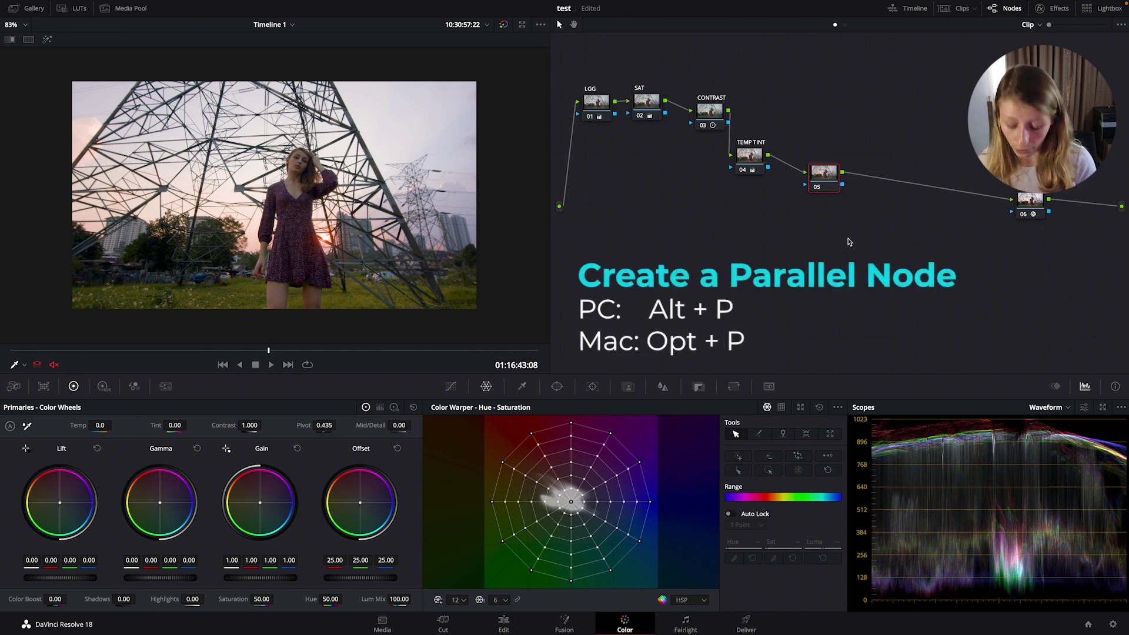
- Add parallel node 06 beside node 05 and rearrange node 05 and CST around it
key("alt+p")
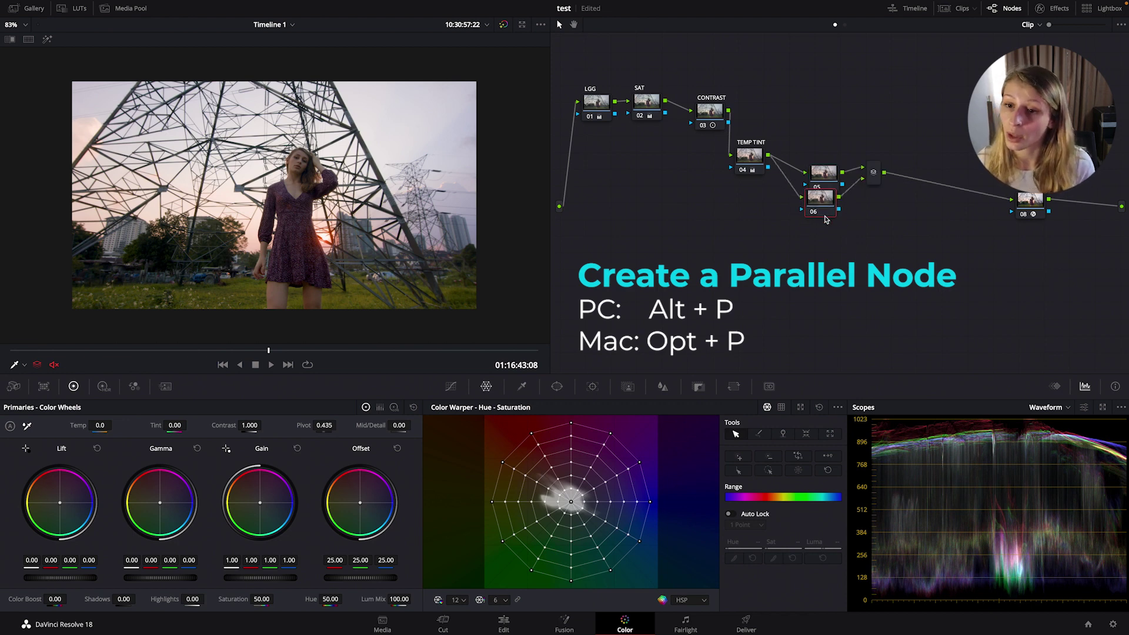
left_click_drag(826, 180, 826, 156)
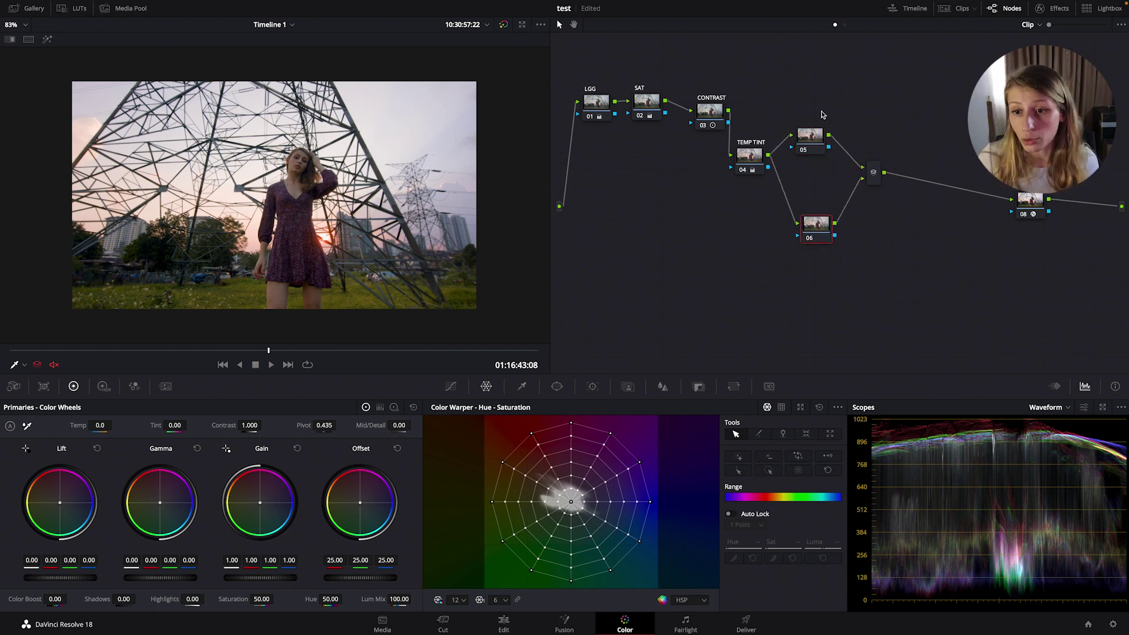
left_click_drag(819, 153, 816, 161)
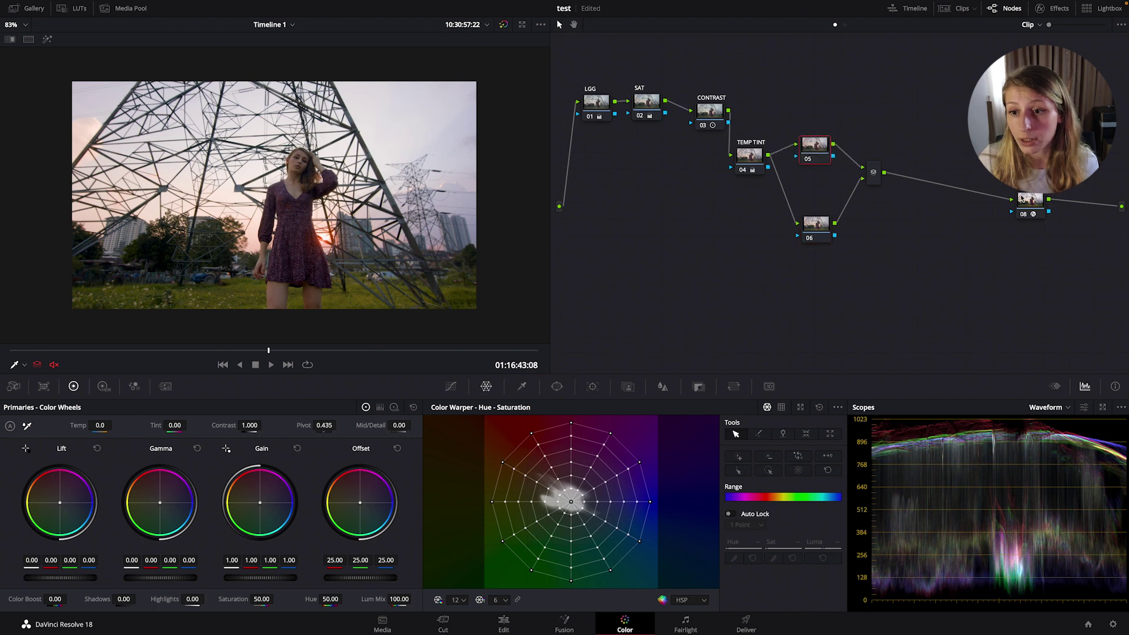
left_click_drag(1017, 205, 947, 176)
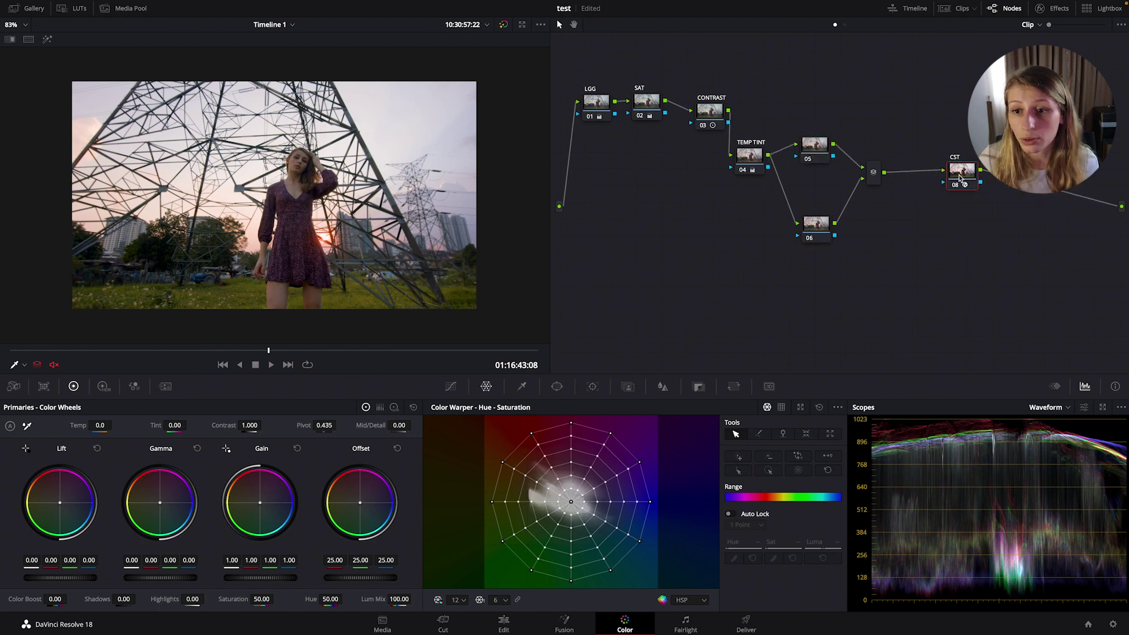
left_click_drag(816, 159, 804, 159)
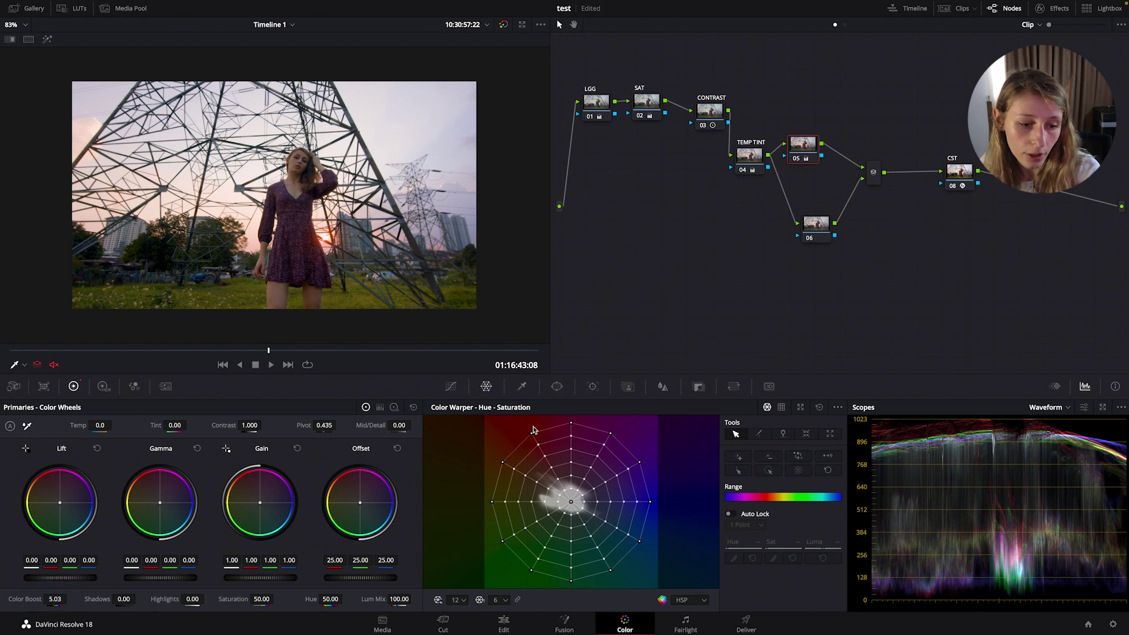
- Rearrange parallel nodes 05 and 06 and bring node 05's Color Boost to 15.10
left_click(809, 232)
left_click_drag(809, 232, 796, 236)
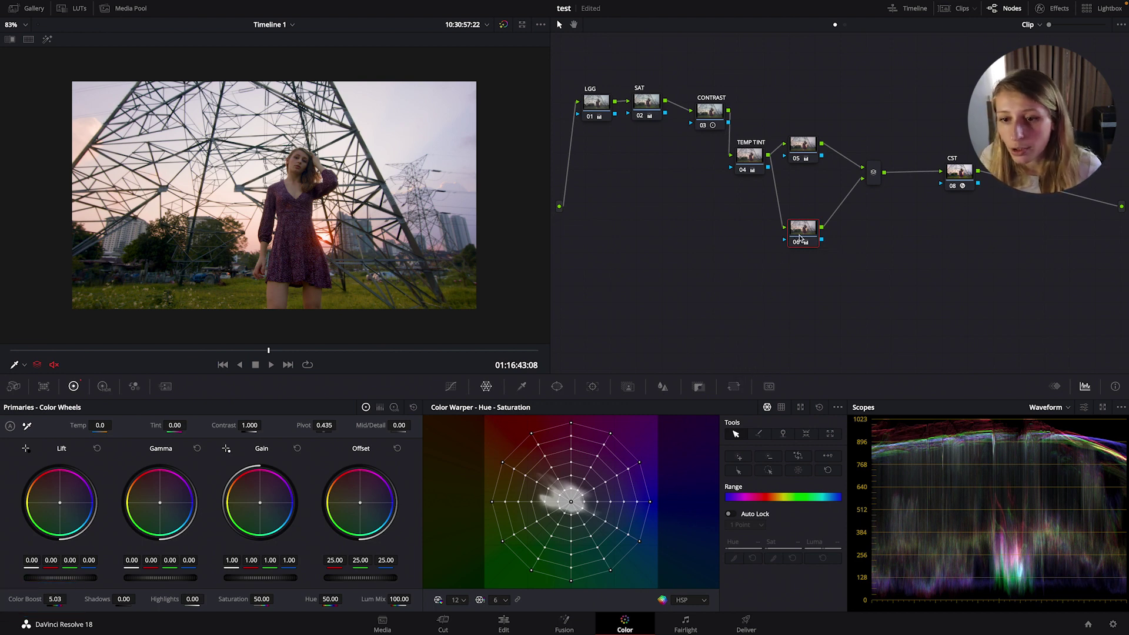
left_click_drag(799, 233, 803, 207)
left_click_drag(803, 145, 801, 160)
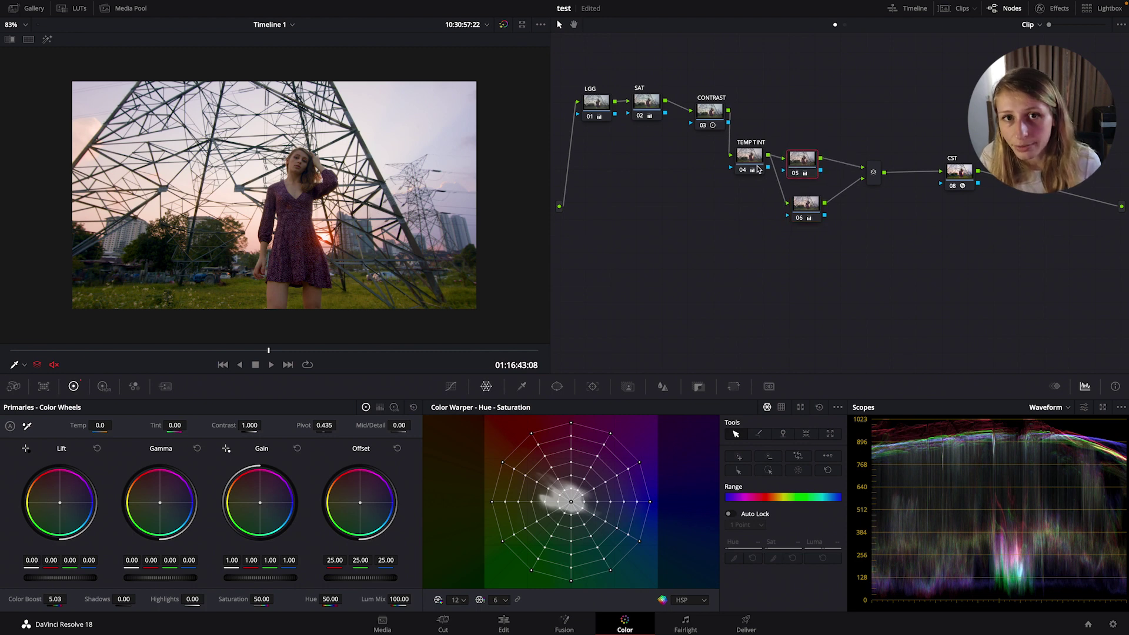
left_click_drag(807, 168, 806, 160)
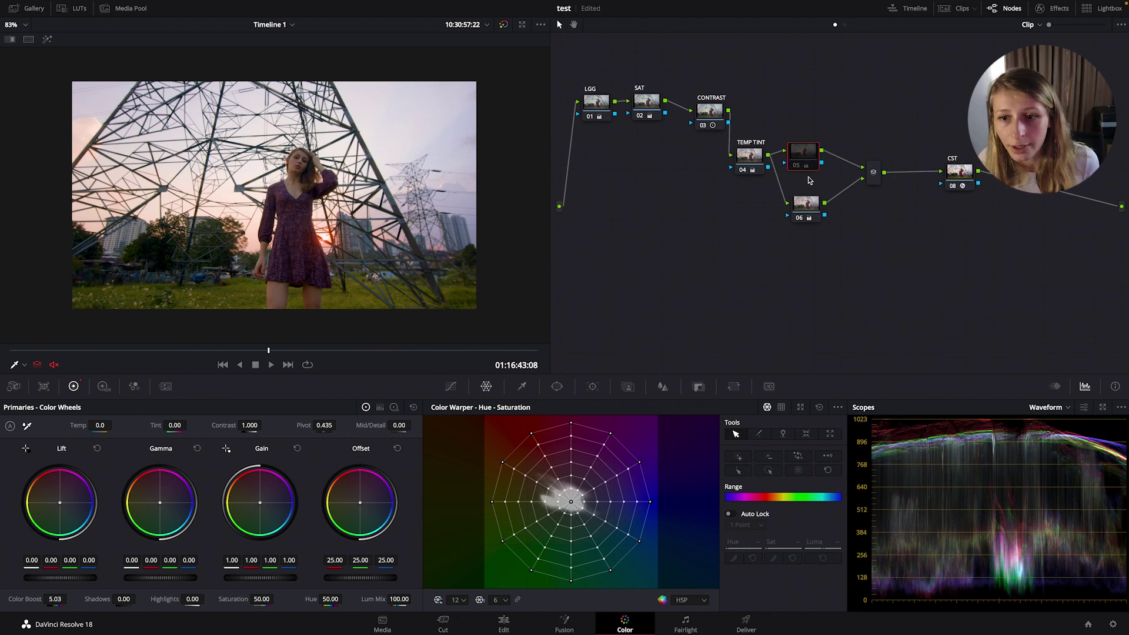
scroll(385, 280, "up", 5)
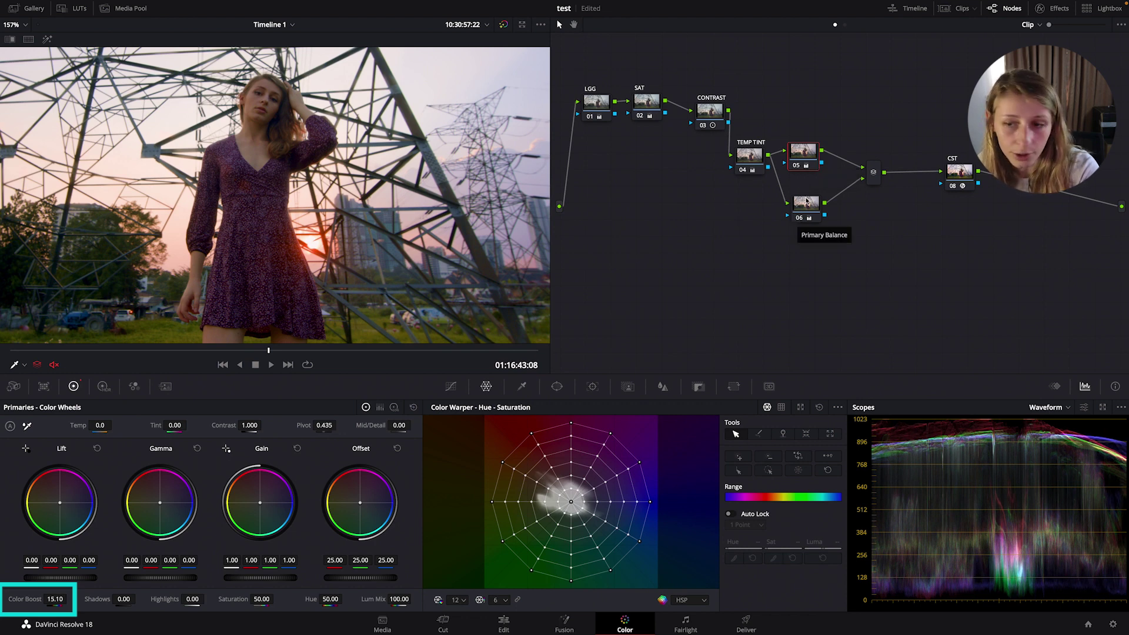
- Give node 06 a Color Boost of 15.22 and toggle node 05 off and on to compare
left_click(800, 218)
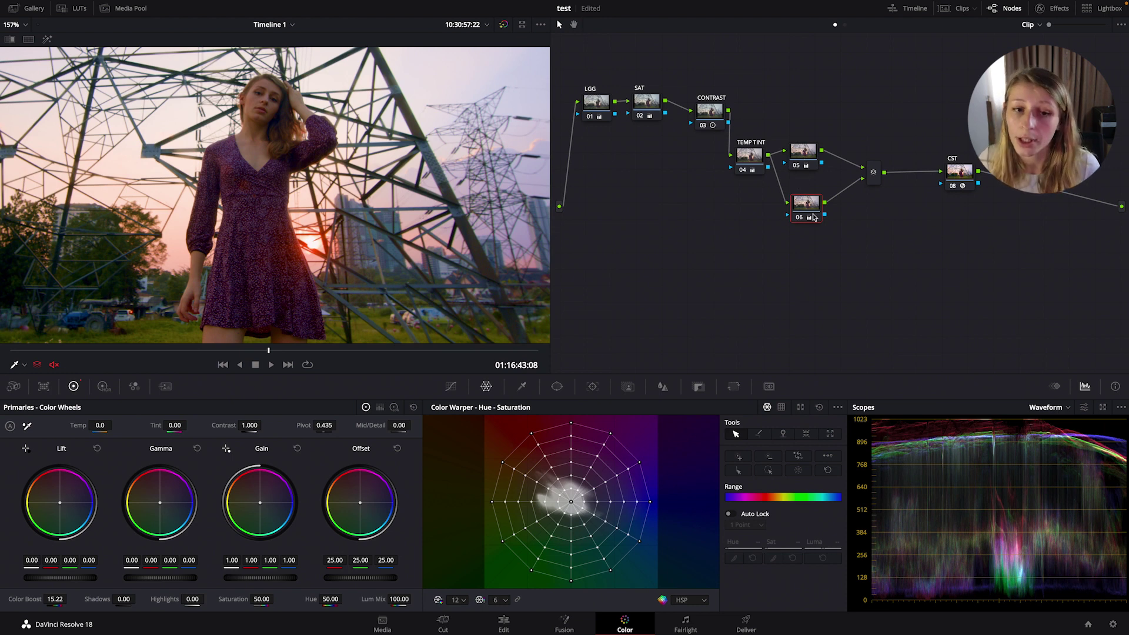
left_click_drag(808, 165, 809, 153)
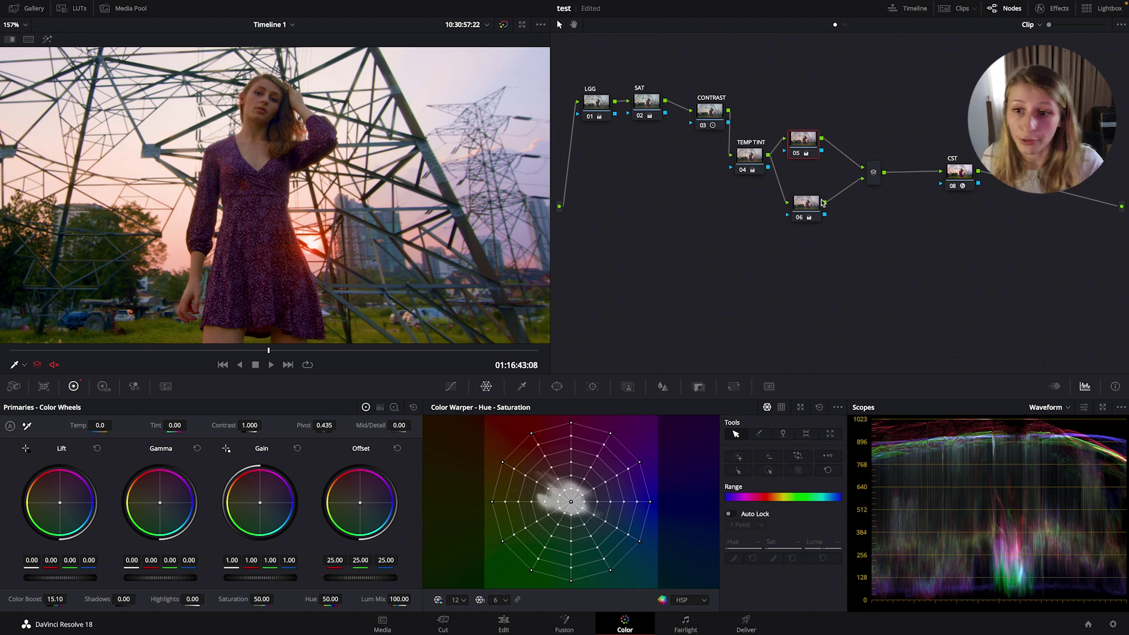
key("ctrl+d")
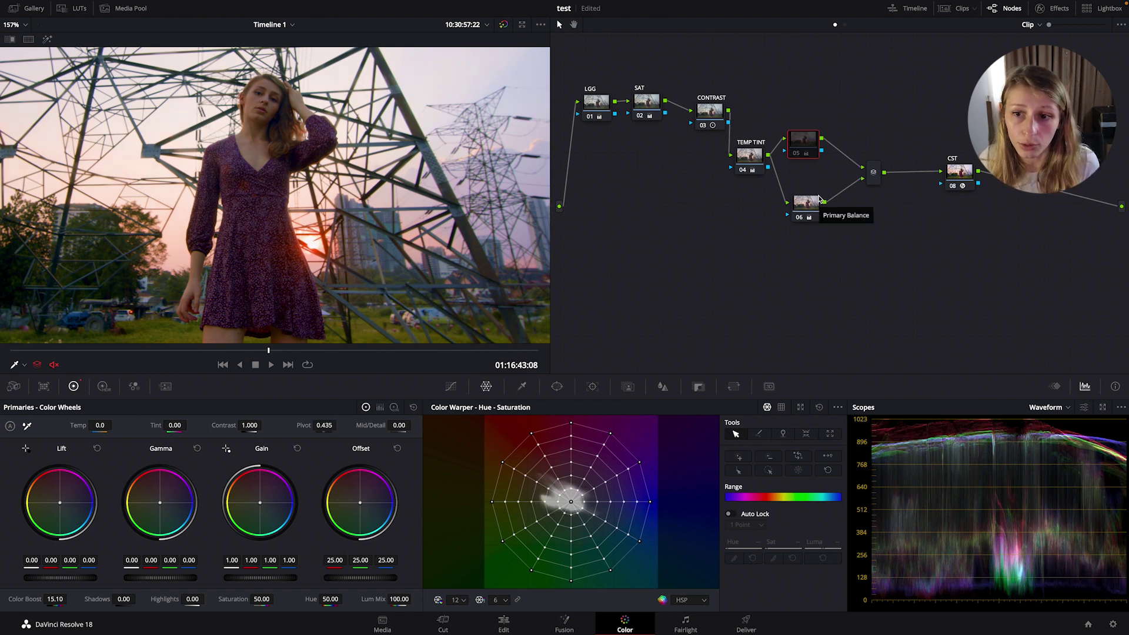
key("ctrl+d")
key("ctrl+d")
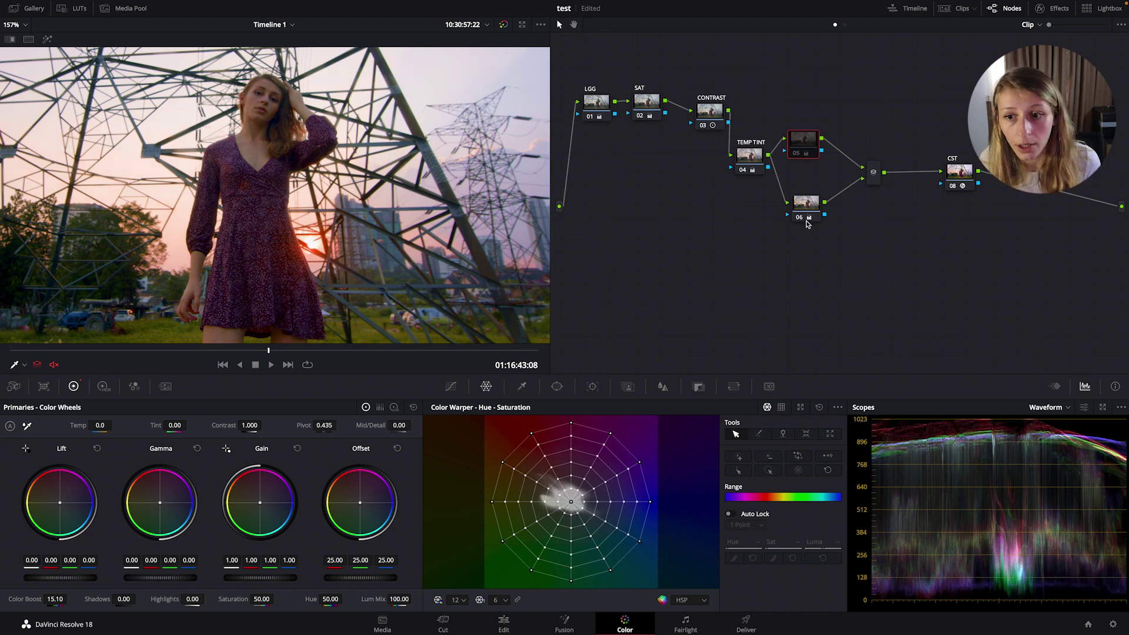
- Toggle node 06 off to compare, then leave both nodes 05 and 06 enabled
left_click(806, 217)
key("ctrl+d")
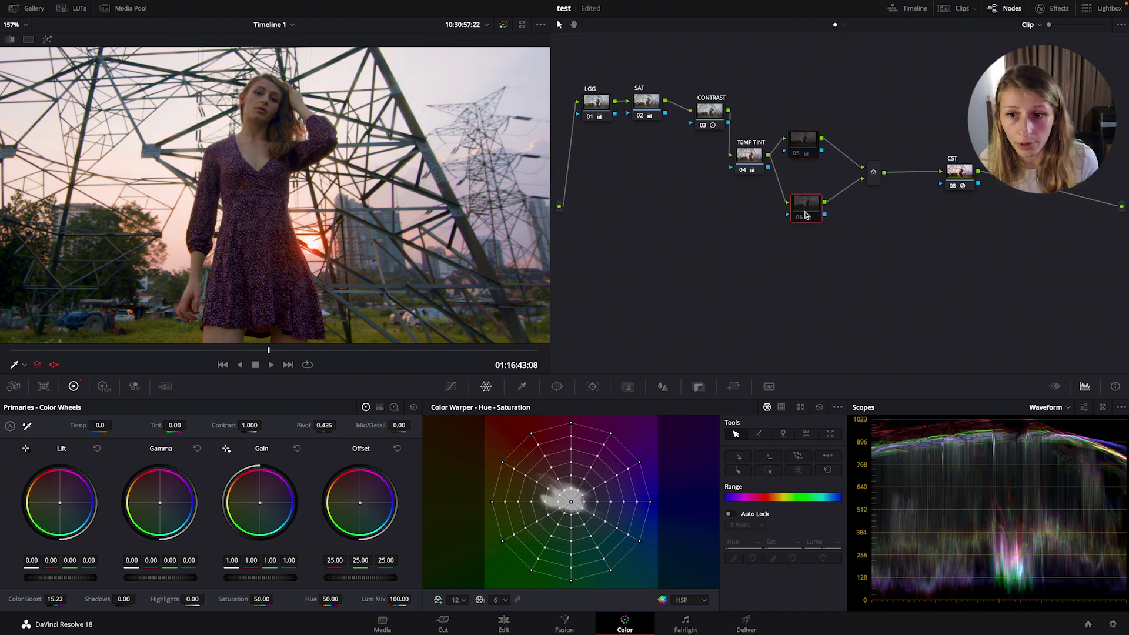
left_click(803, 150)
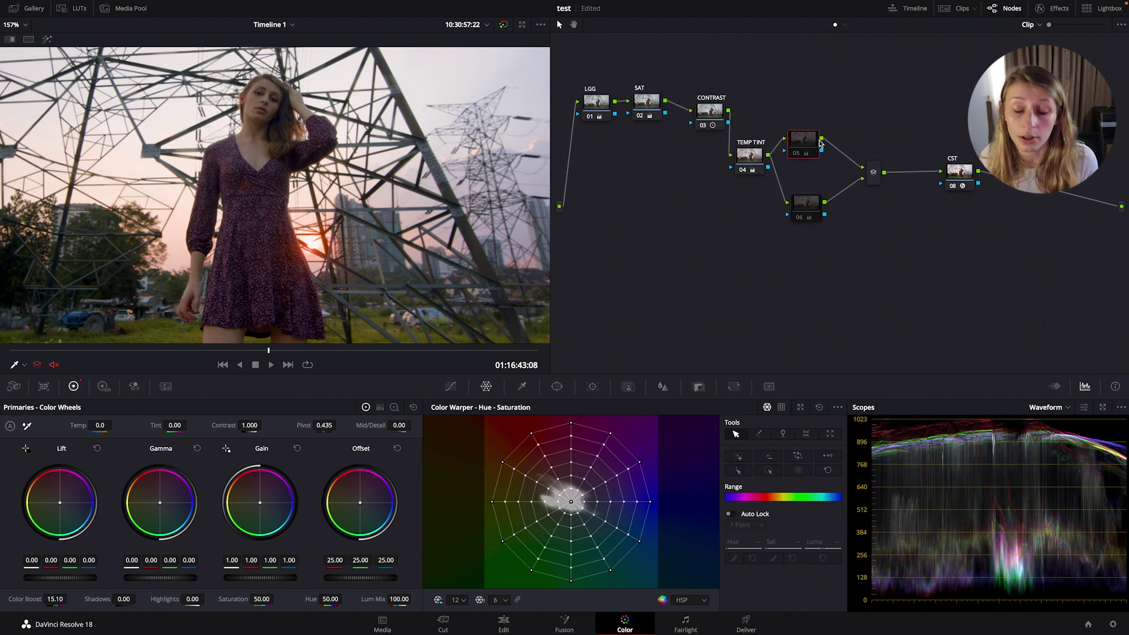
key("ctrl+d")
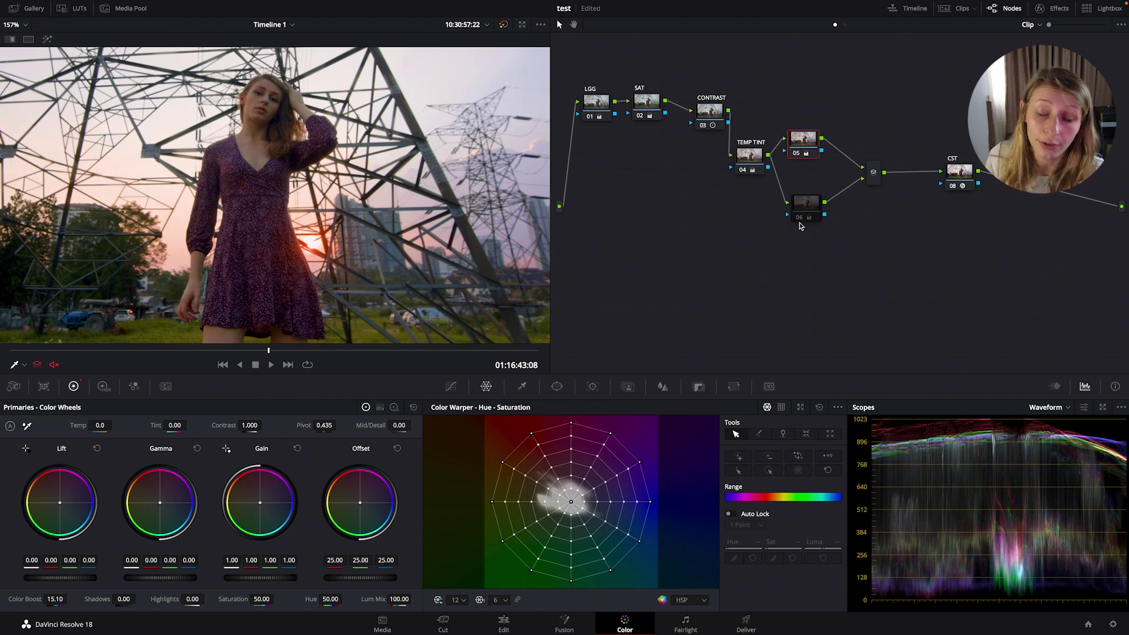
left_click(810, 213)
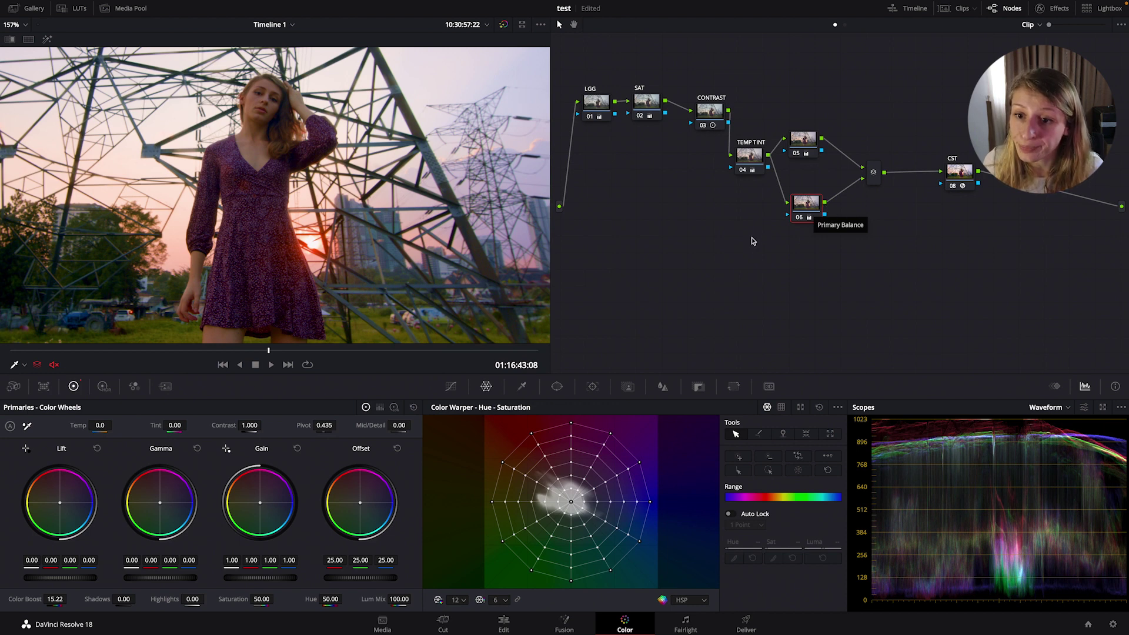
left_click_drag(814, 200, 811, 186)
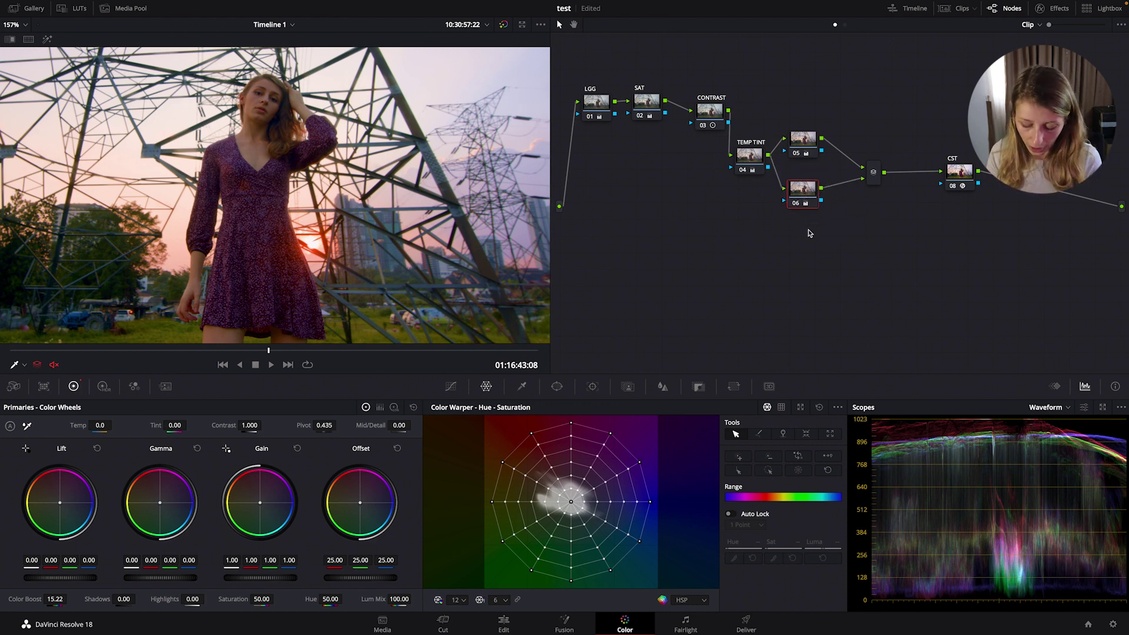
- Stack parallel nodes 07–11 under node 06 so seven branches, 05–11, feed the mixer
key("alt+p")
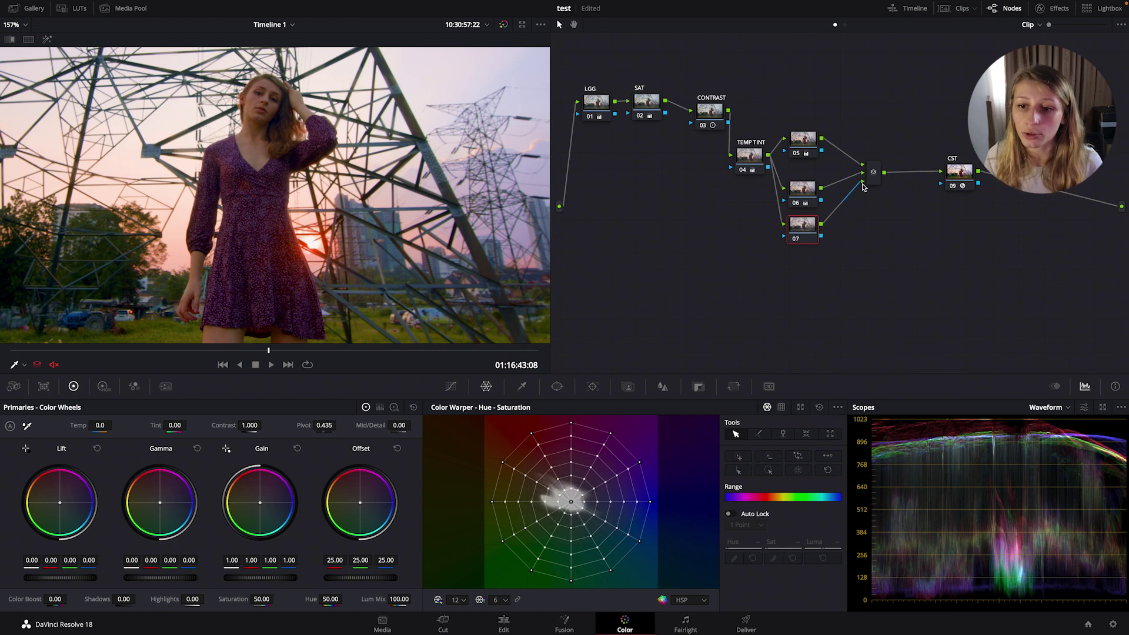
key("alt+p")
key("alt+p")
key("alt+p")
key("alt+p")
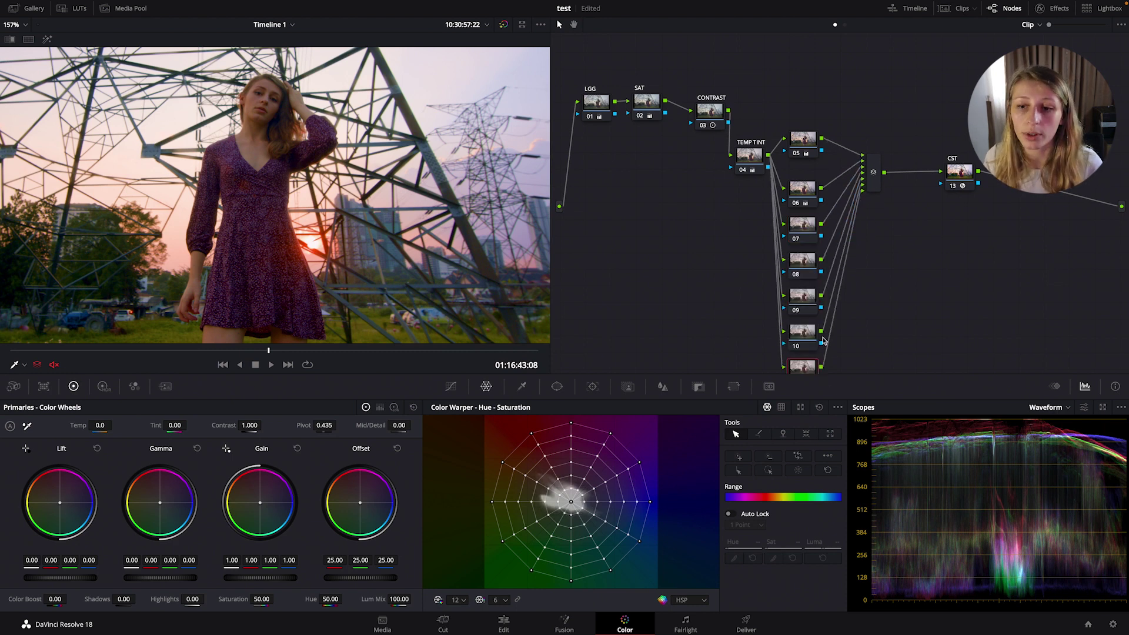
scroll(841, 229, "down", 3)
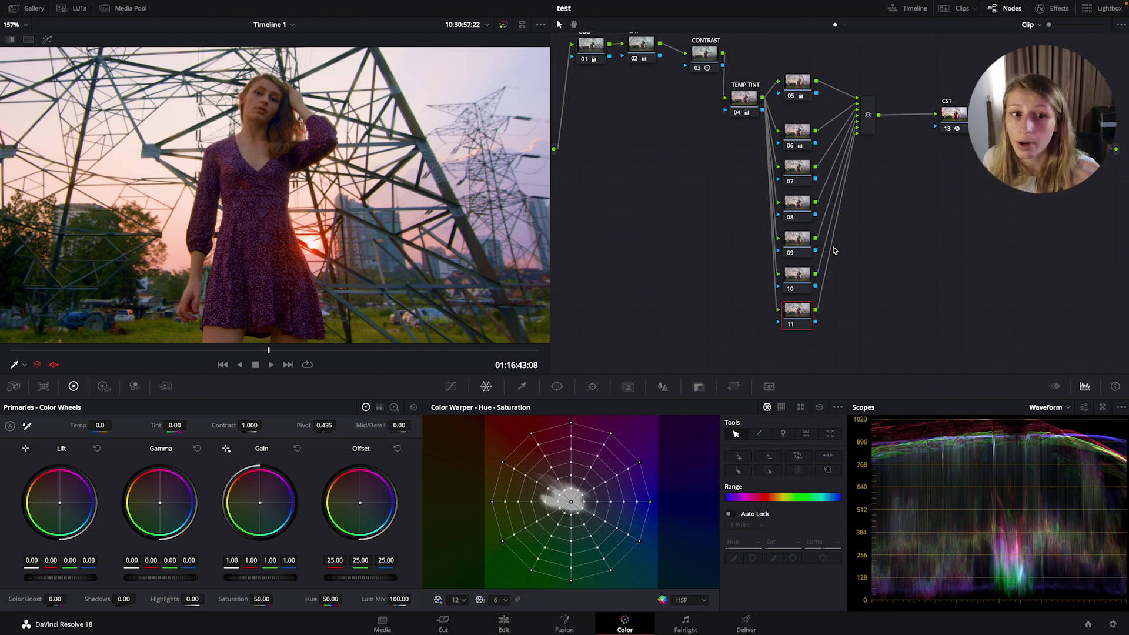
scroll(600, 302, "left", 3)
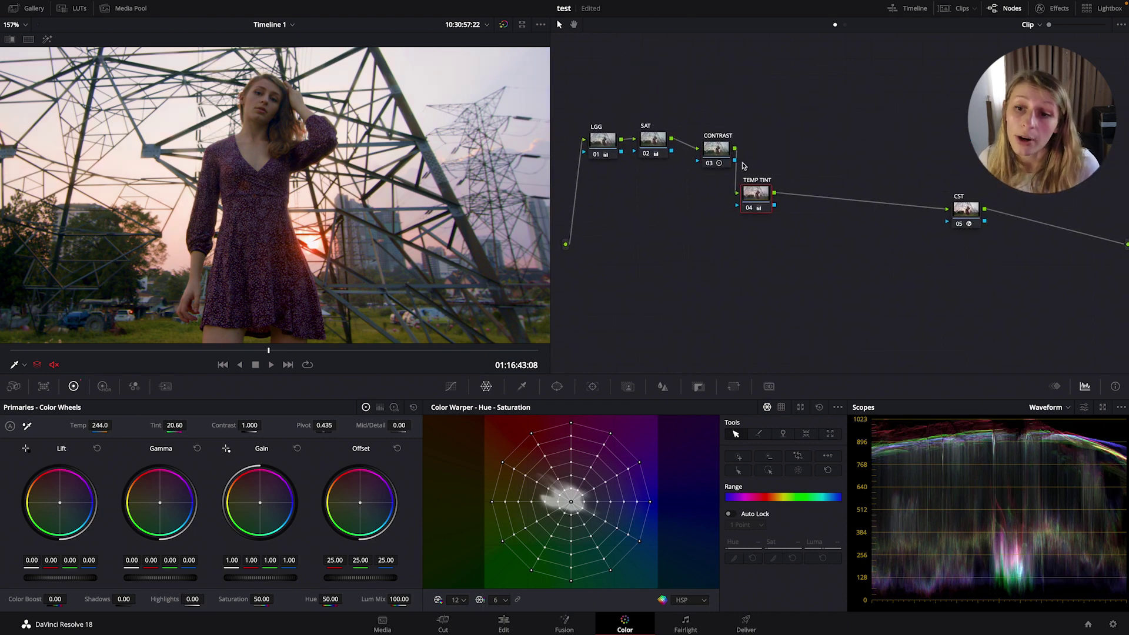
- On the tree without parallel branches, add node 05 after TEMP TINT and a Layer Mixer branch 06
left_click(763, 187)
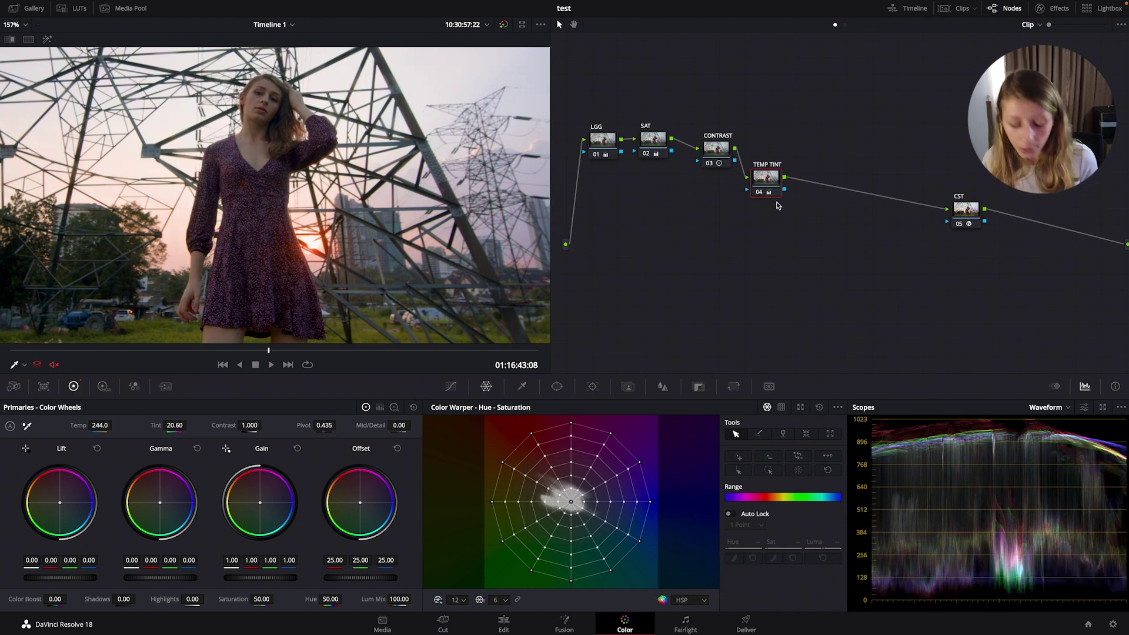
key("alt+s")
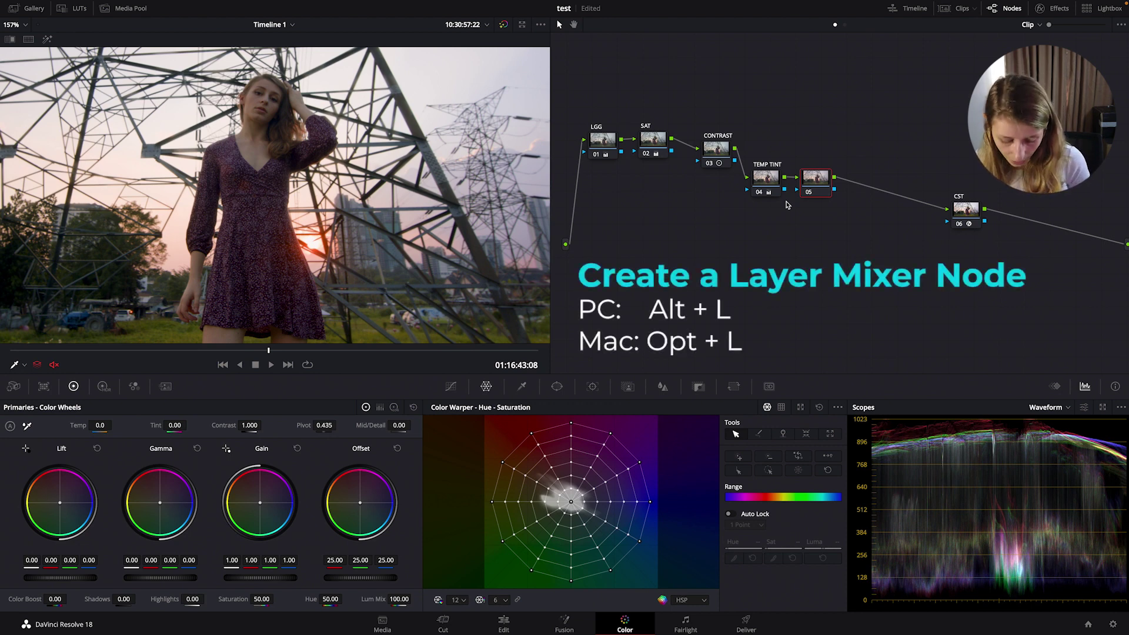
key("alt+l")
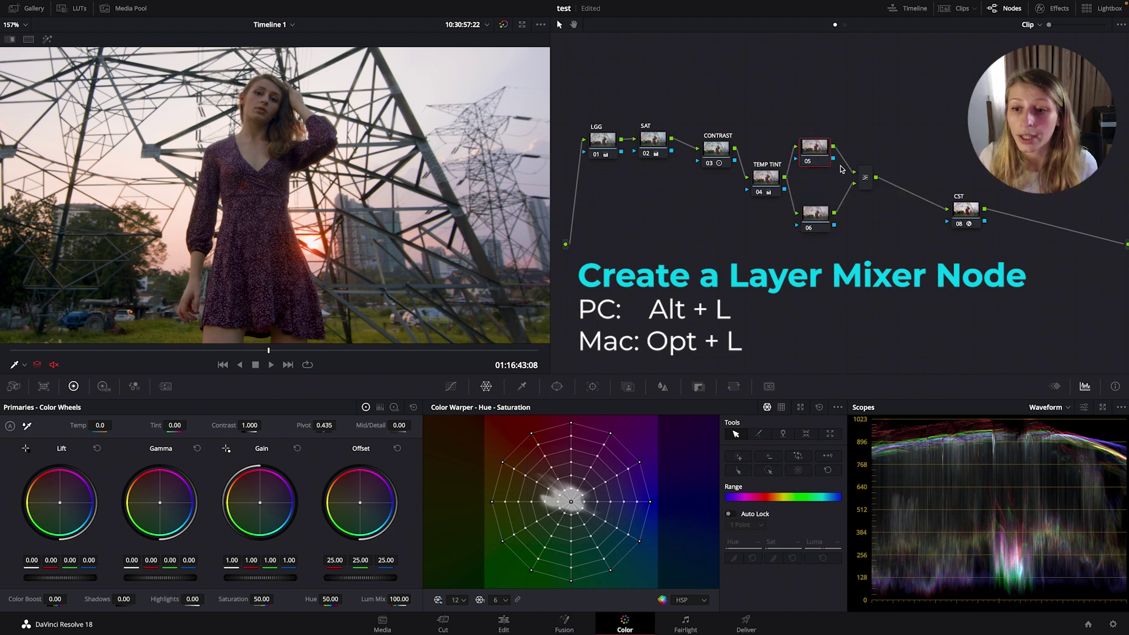
- Set the Layer Mixer's composite mode to Overlay
right_click(868, 185)
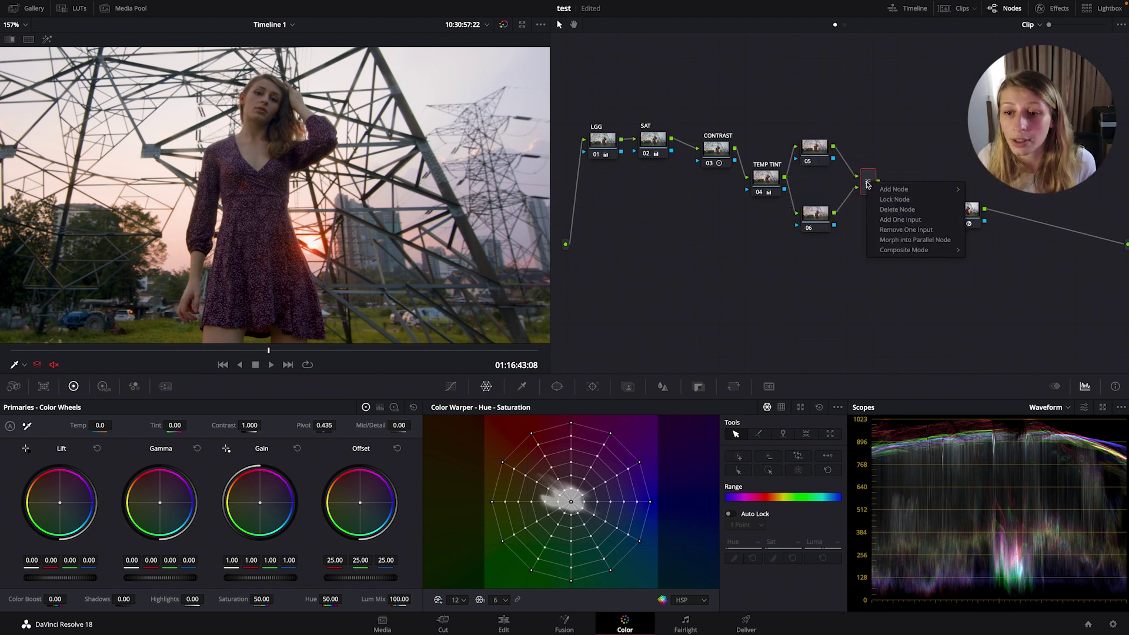
mouse_move(909, 251)
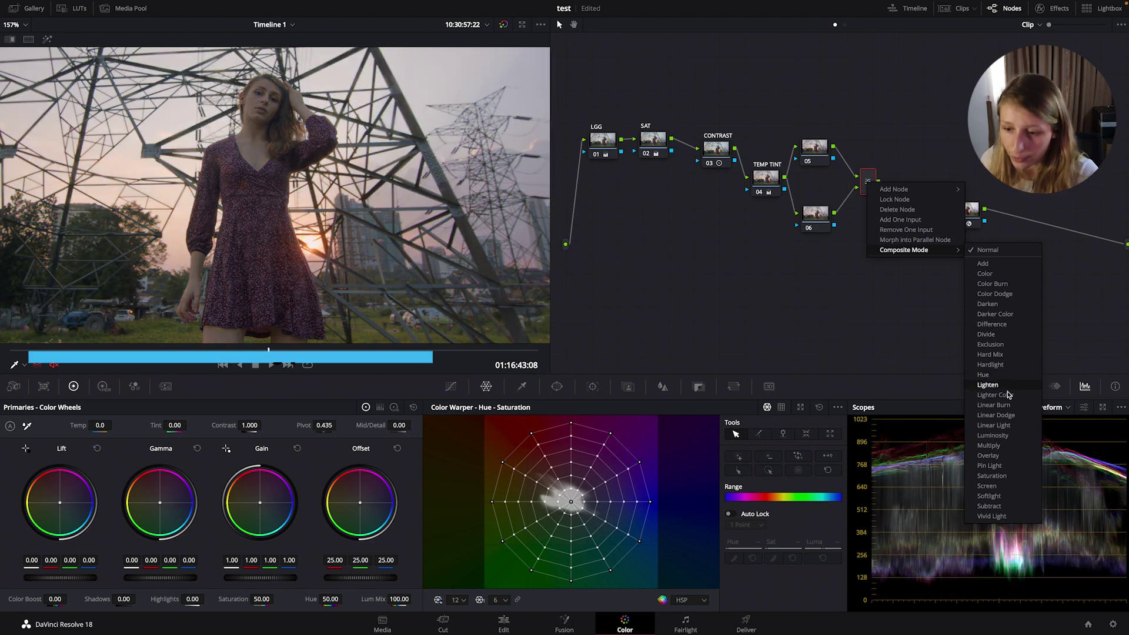
left_click(987, 456)
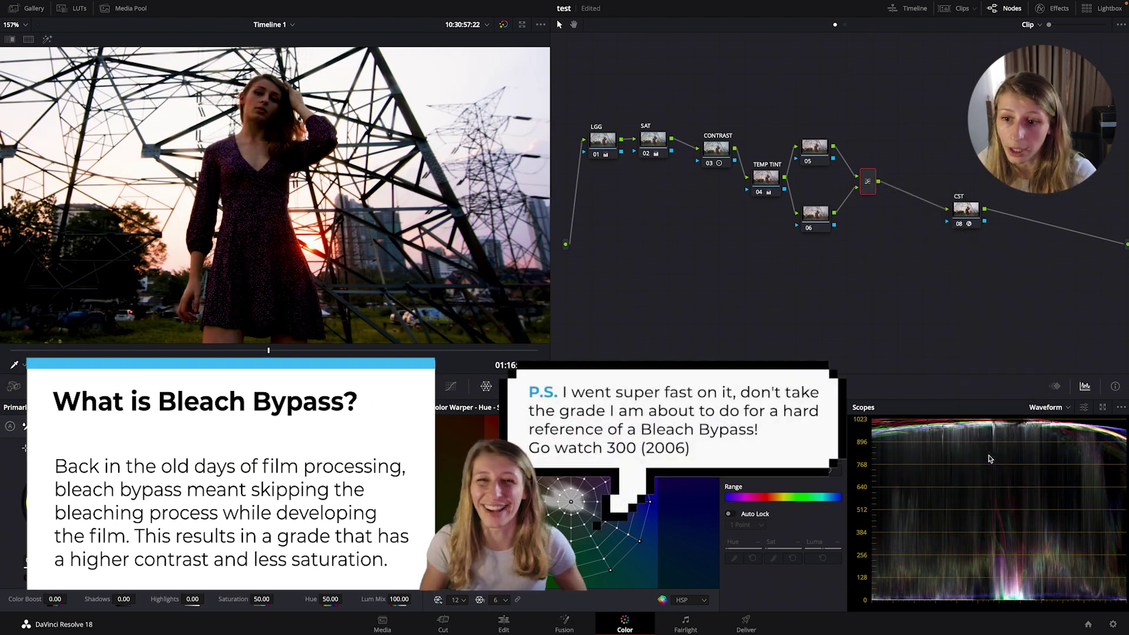
- Rearrange nodes 05 and 06 and lower node 06's Saturation from 50.00 to 33.95
mouse_move(828, 218)
left_mouse_down()
mouse_move(811, 227)
mouse_move(835, 231)
left_mouse_up()
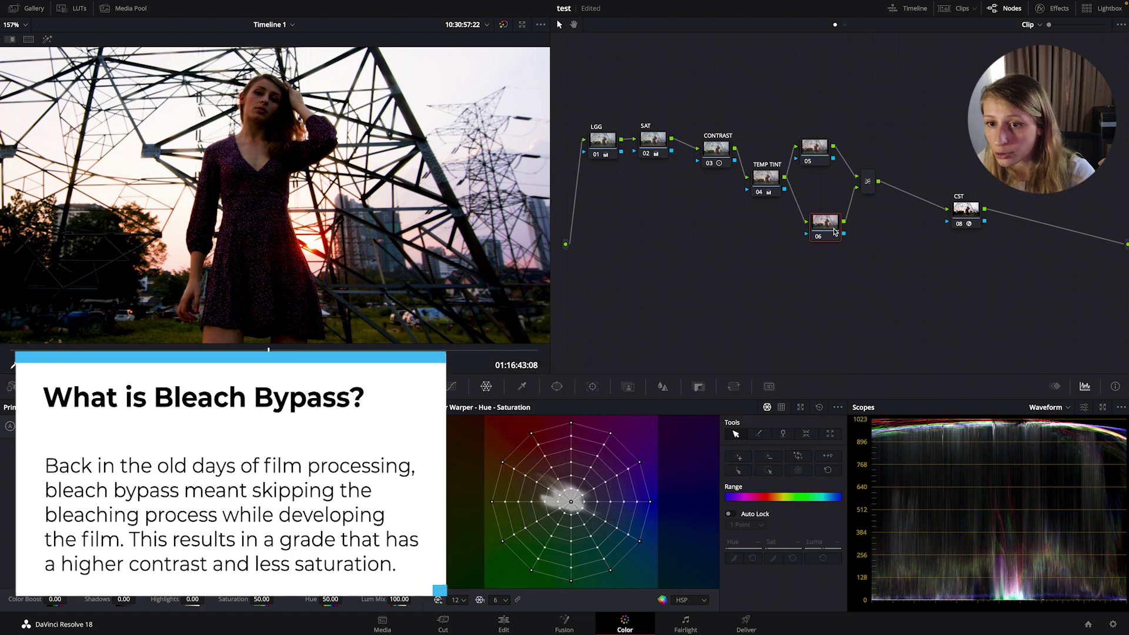
mouse_move(816, 147)
left_mouse_down()
mouse_move(841, 160)
mouse_move(831, 163)
left_mouse_up()
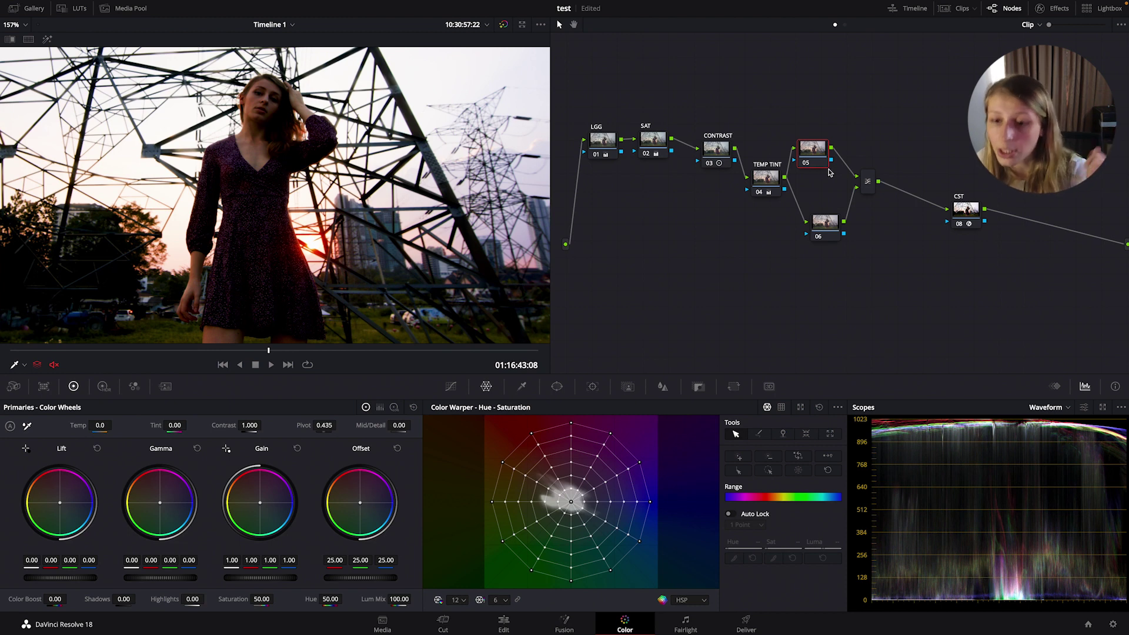
left_click_drag(812, 228, 797, 228)
left_click_drag(814, 162, 823, 160)
left_click_drag(823, 223, 822, 237)
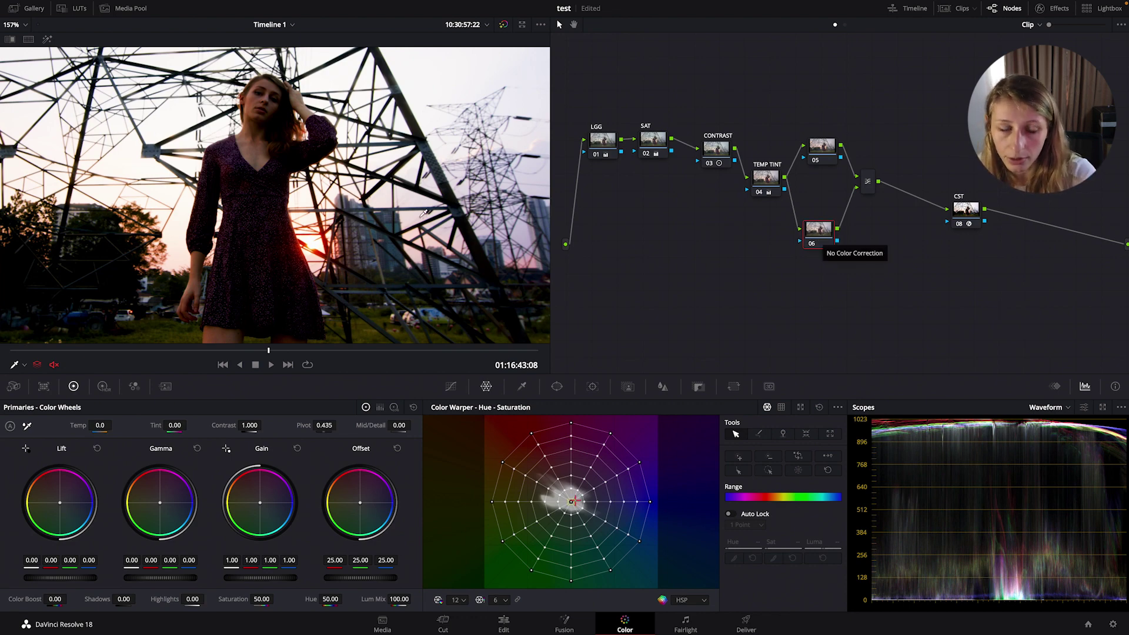
scroll(326, 238, "down", 2)
scroll(326, 238, "down", 1)
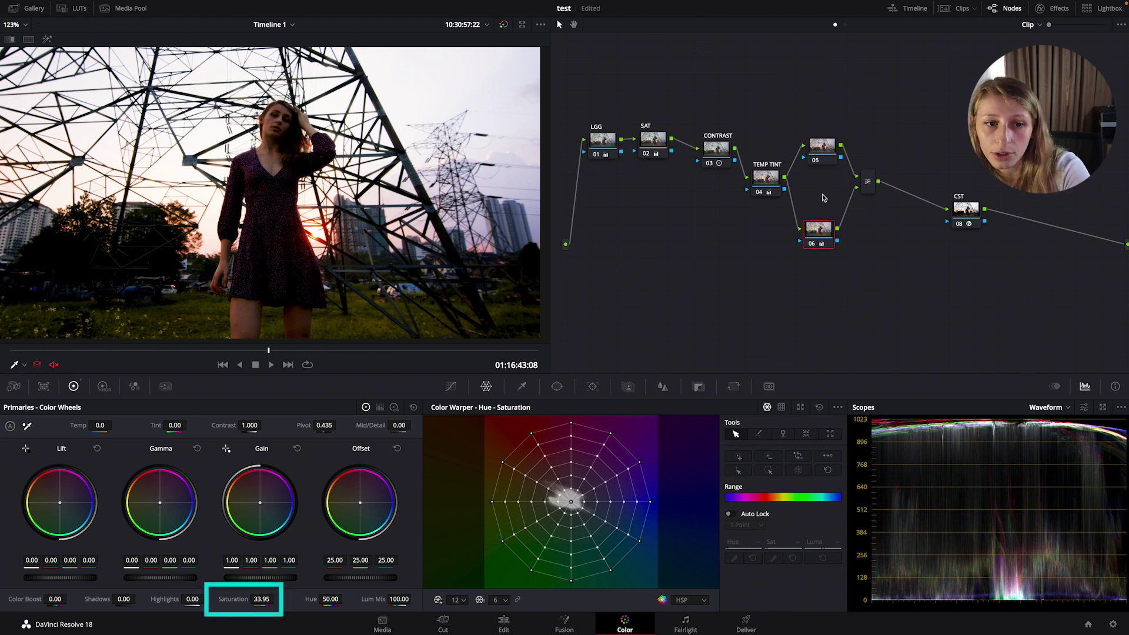
- Reposition node 06, then select node 05 in the wider pylon shot's serial tree
left_click_drag(827, 243, 799, 252)
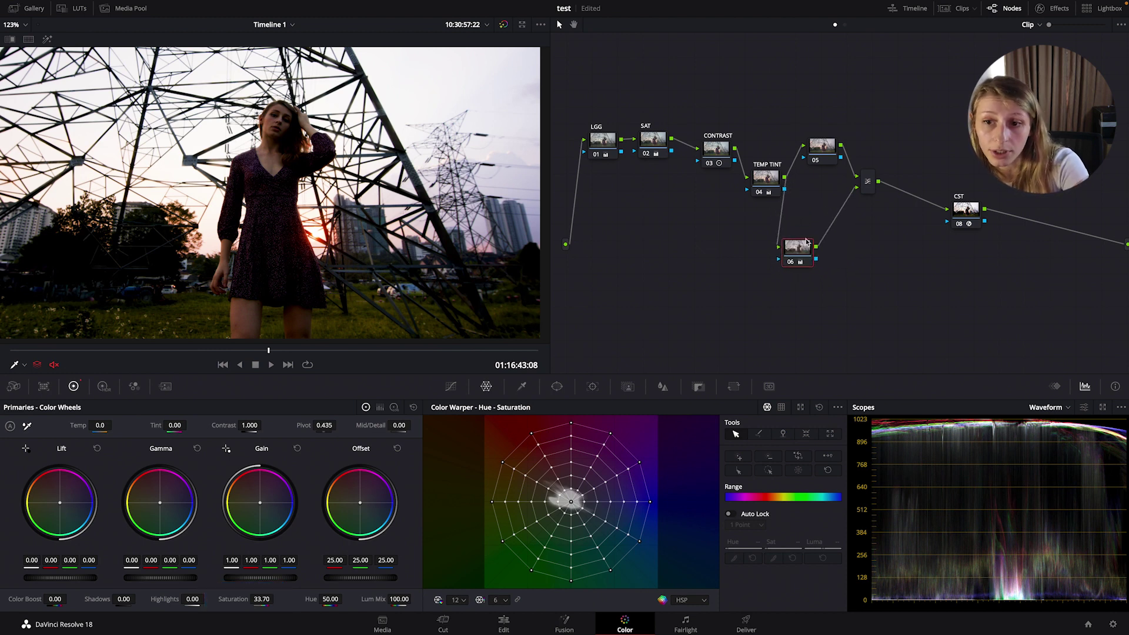
left_click(817, 154)
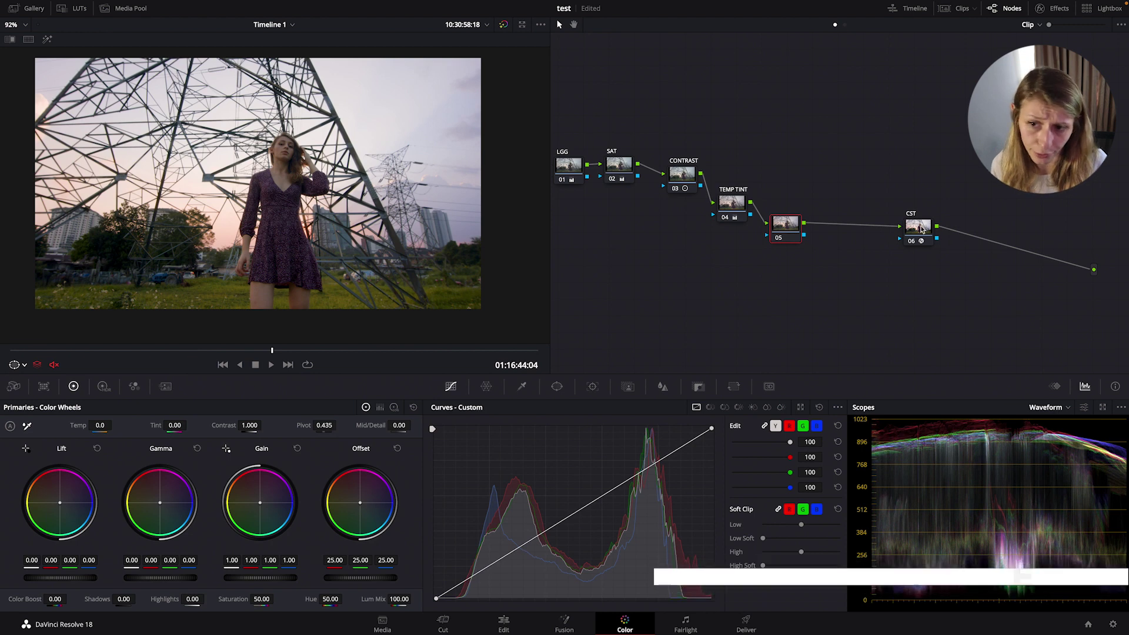
- Add serial node 07 after CST with a circle window softened into a tall ellipse
left_click_drag(921, 228, 864, 237)
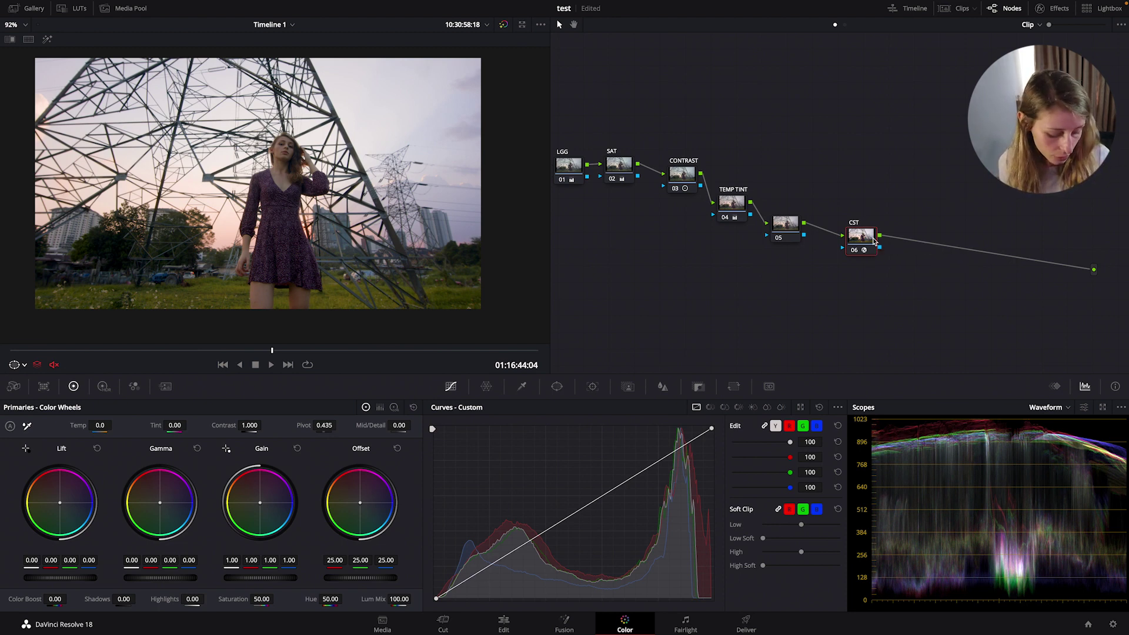
key("alt+s")
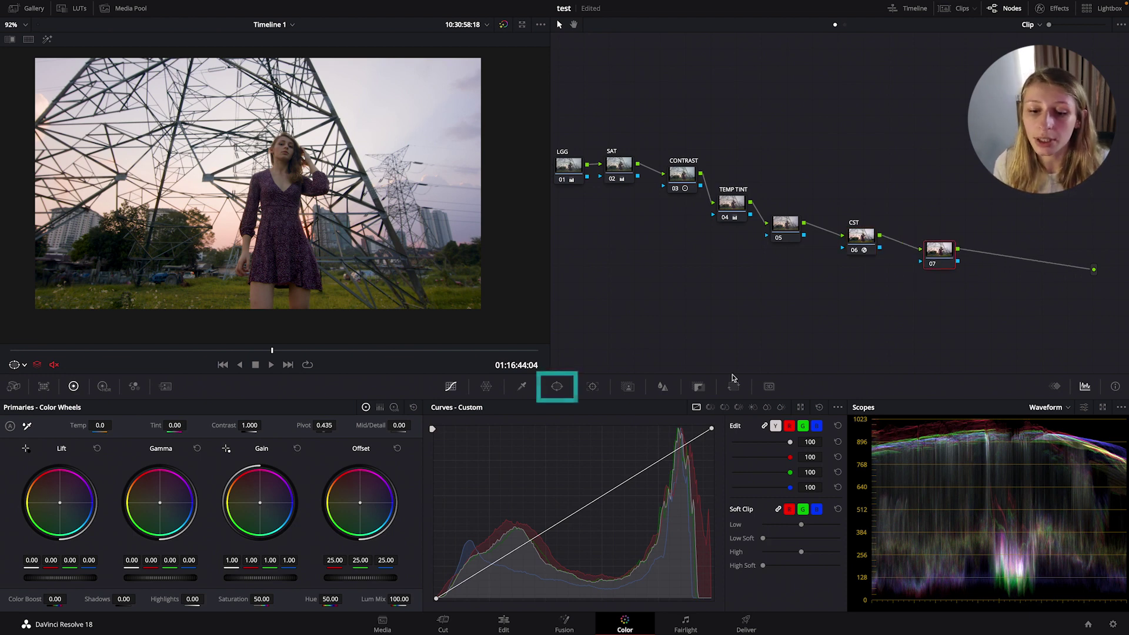
left_click(556, 388)
left_click(447, 479)
left_click_drag(378, 192, 406, 197)
left_click_drag(258, 250, 258, 319)
left_click_drag(265, 280, 293, 280)
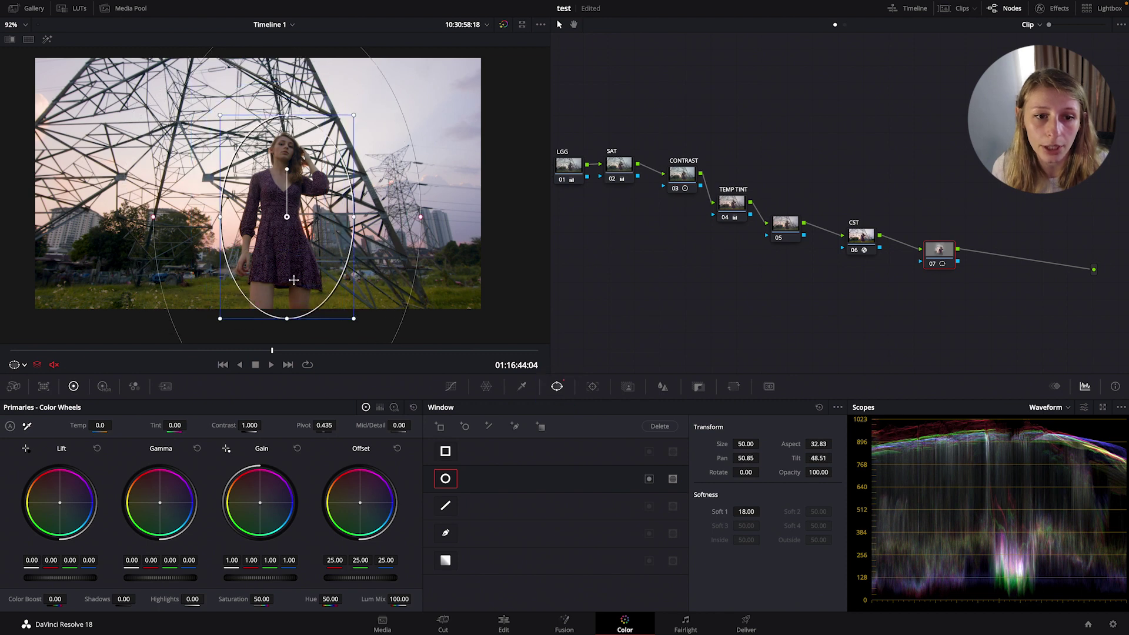
- Lift node 07's curve to brighten inside the ellipse and move it near CST
left_click(450, 387)
left_click_drag(627, 488, 610, 473)
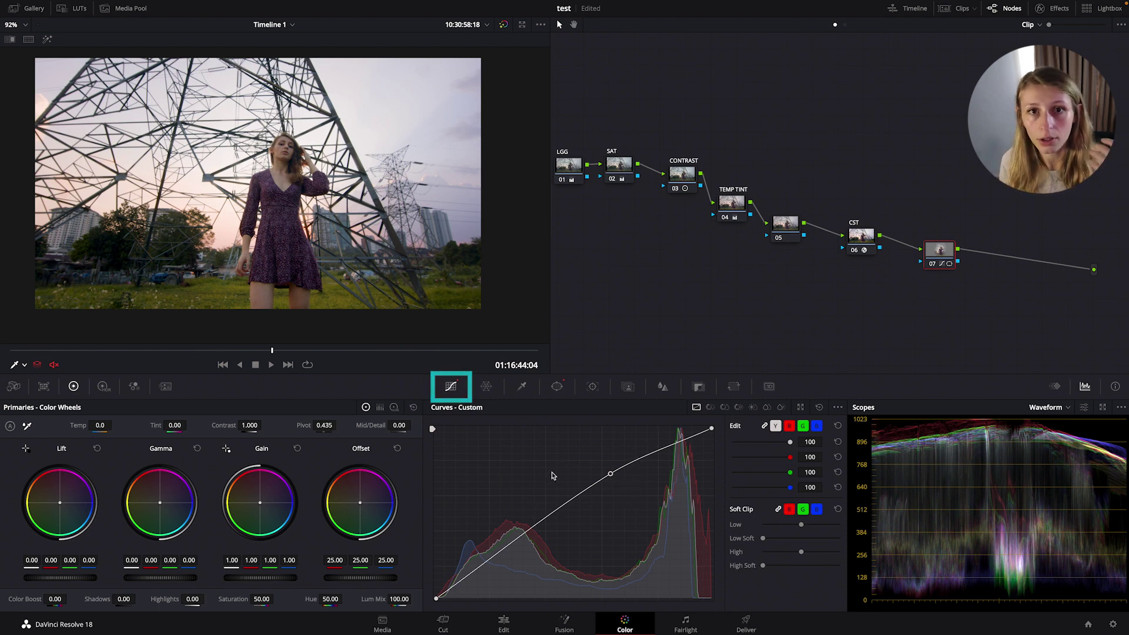
left_click_drag(939, 257, 917, 242)
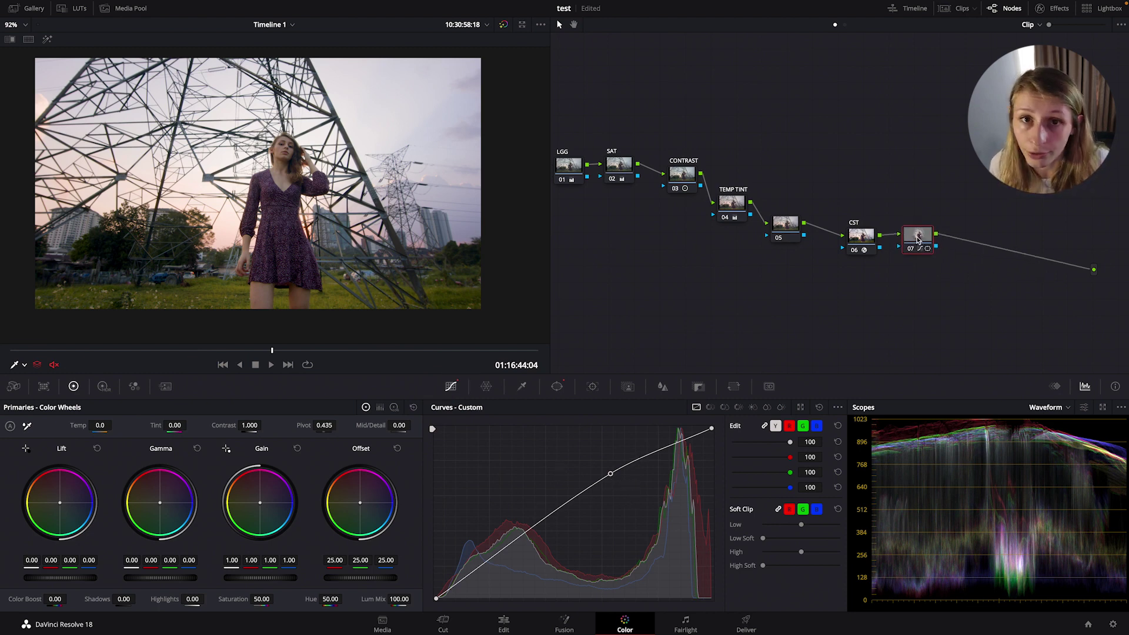
- Add an outside node 08 after node 07 and select it
right_click(917, 237)
mouse_move(936, 287)
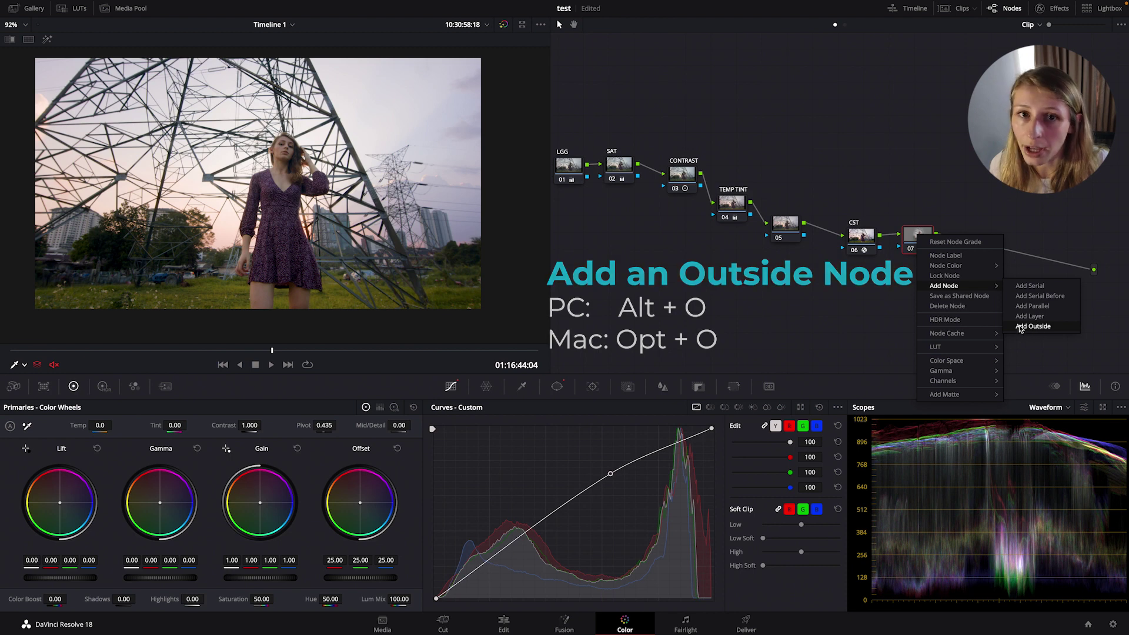
left_click(1025, 328)
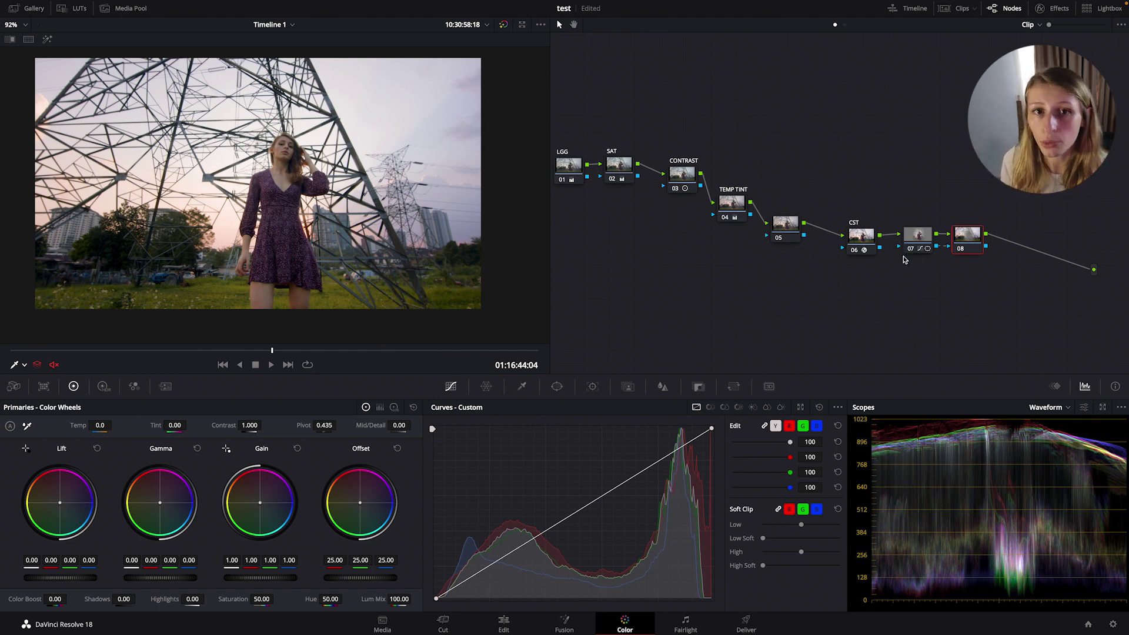
left_click_drag(919, 239, 919, 247)
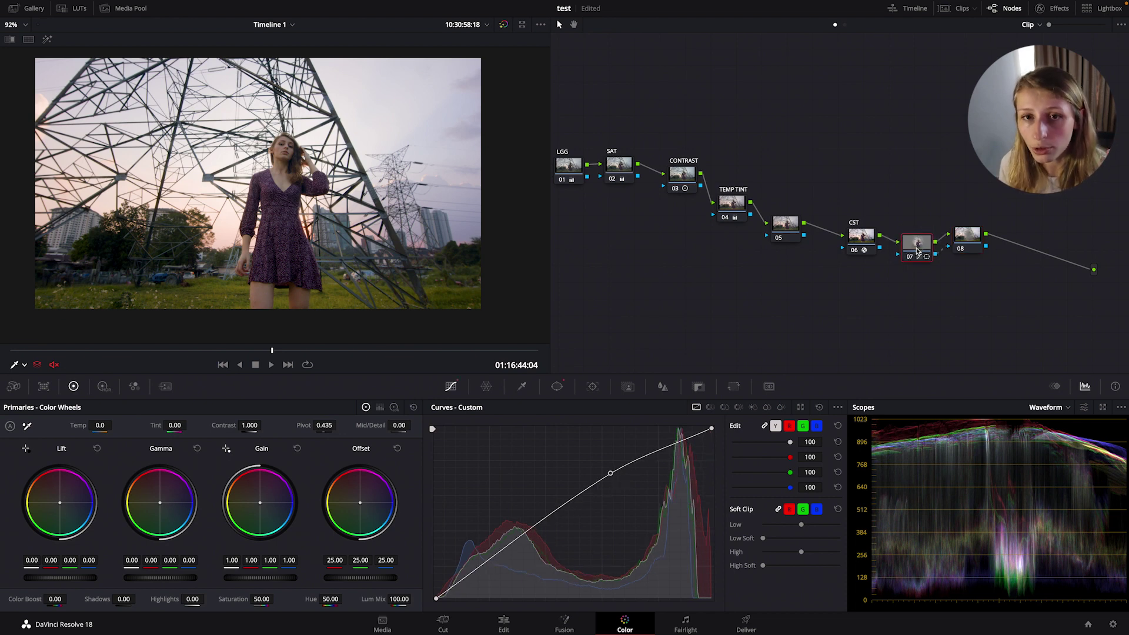
left_click(970, 247)
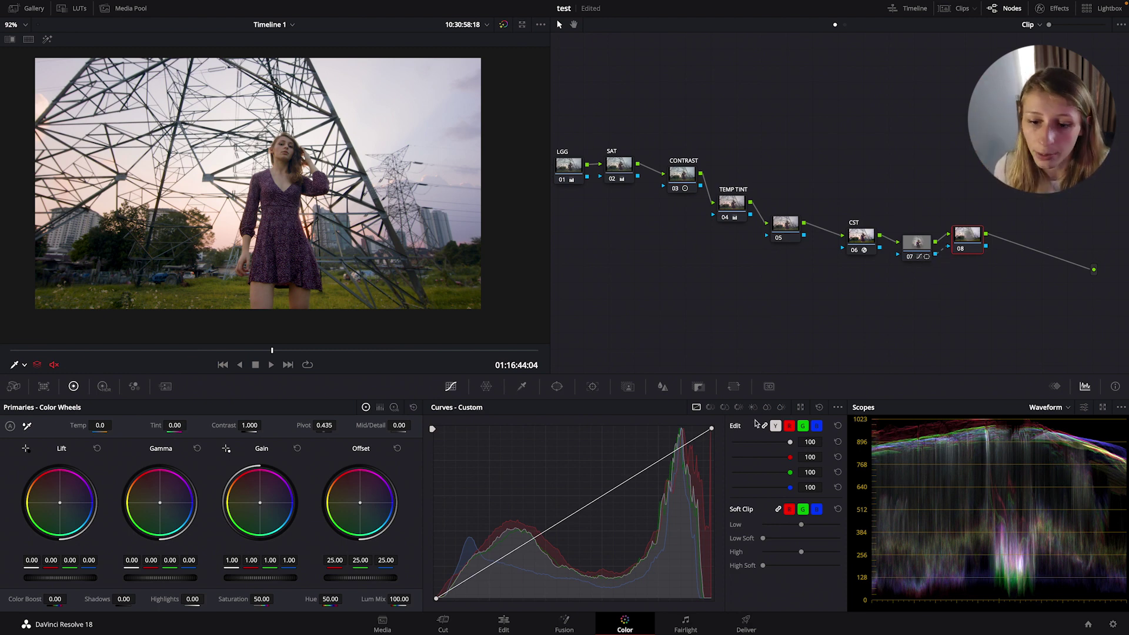
- Pull node 08's curve down to darken outside the ellipse, toggling it with Ctrl+D to compare
left_click_drag(618, 487, 618, 505)
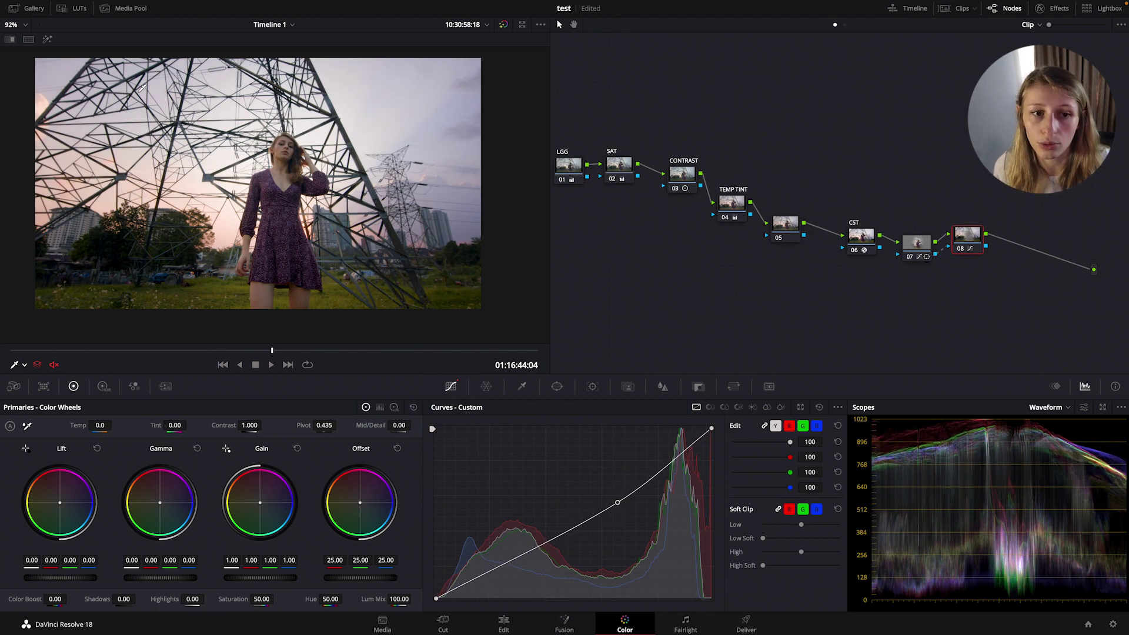
left_click_drag(929, 243, 927, 228)
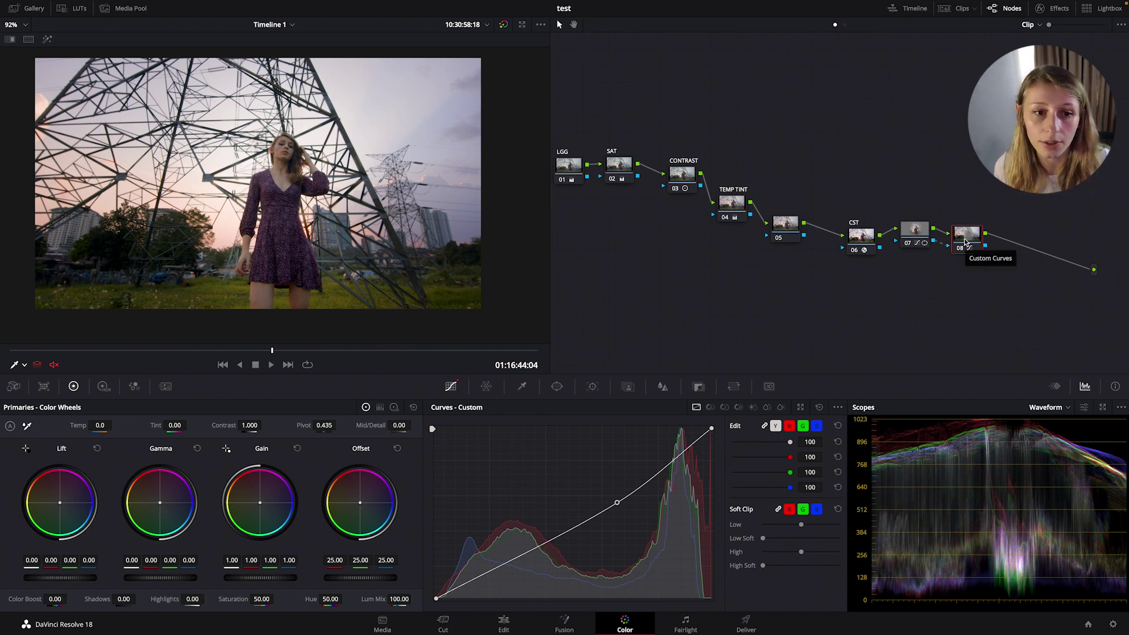
key("ctrl+d")
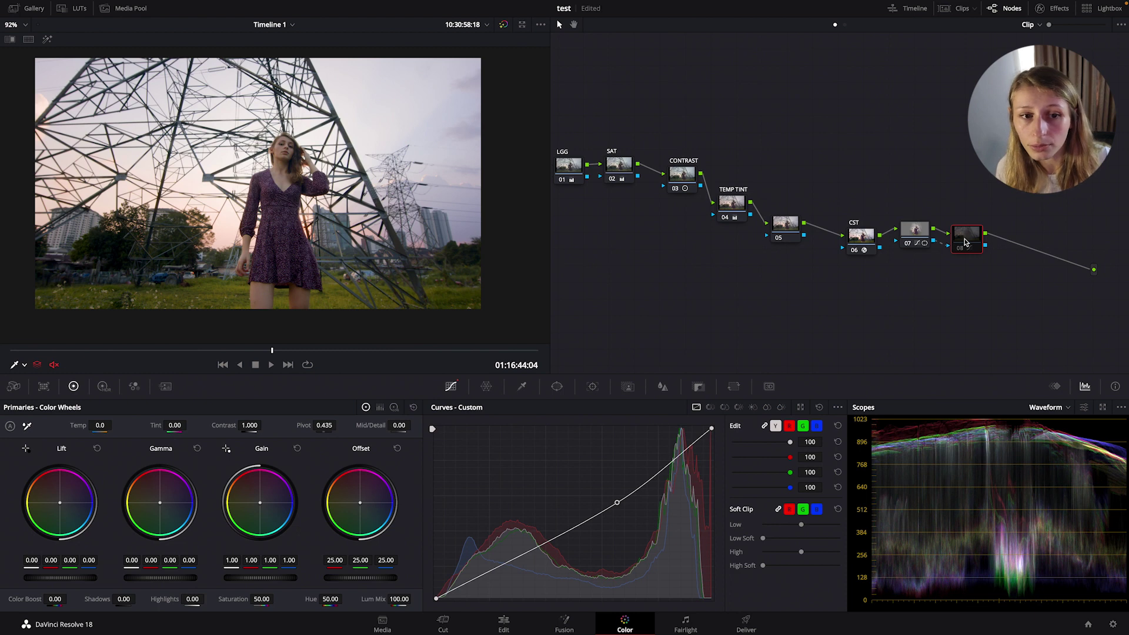
key("ctrl+d")
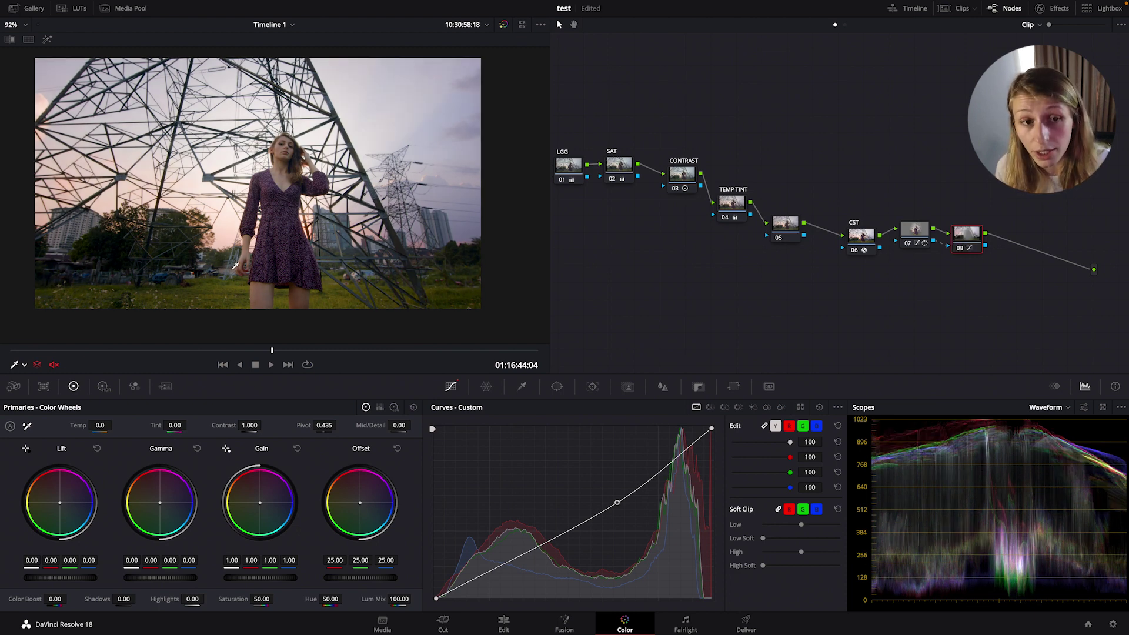
key("ctrl+d")
- Set the viewer overlay to Power Window and select node 07 to show its ellipse outline
left_click(911, 234)
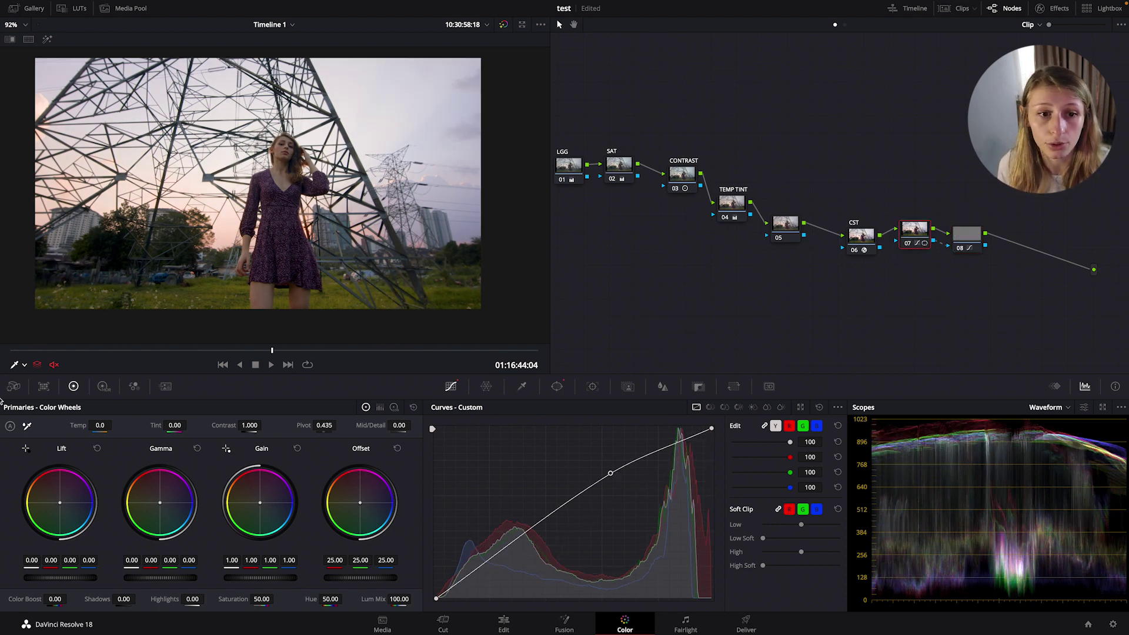
left_click(24, 364)
left_click(31, 408)
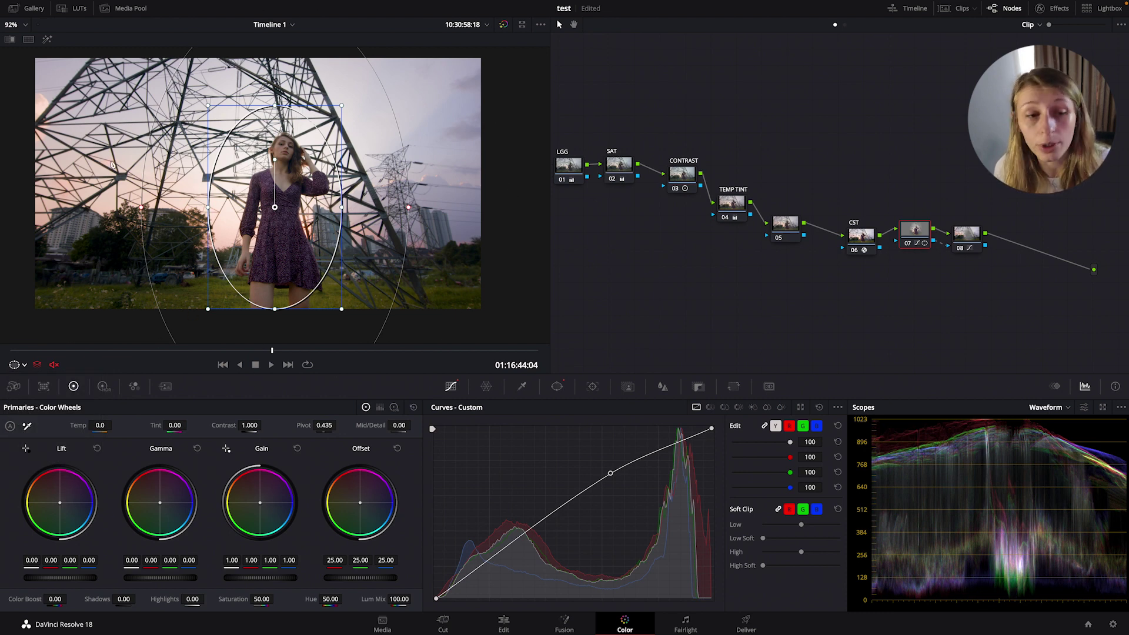
left_click_drag(961, 242, 964, 218)
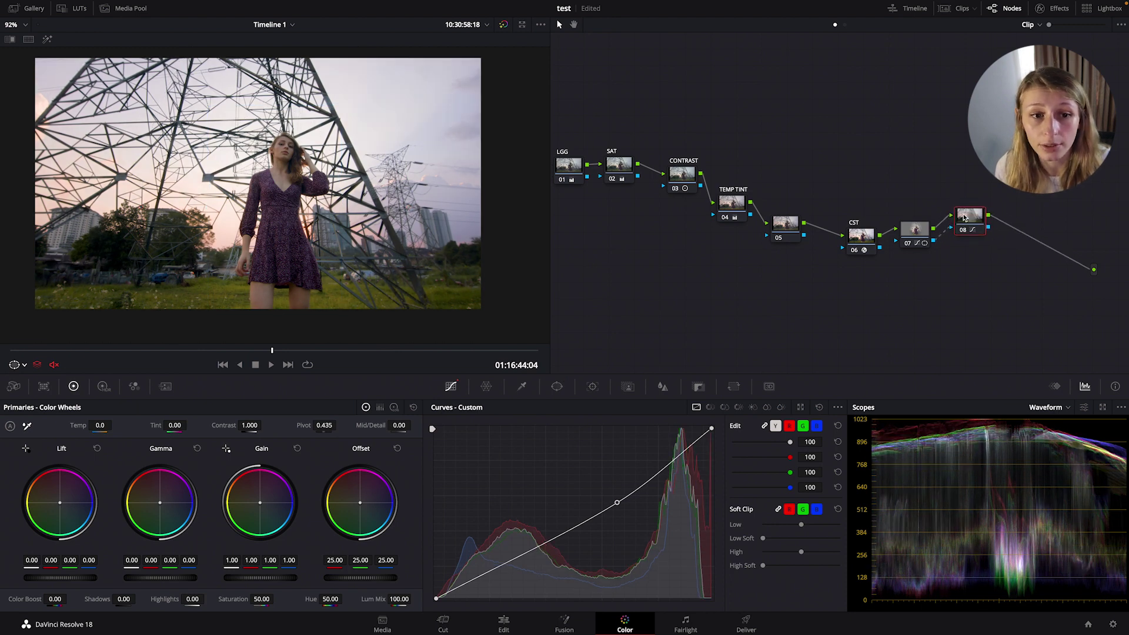
left_click(915, 228)
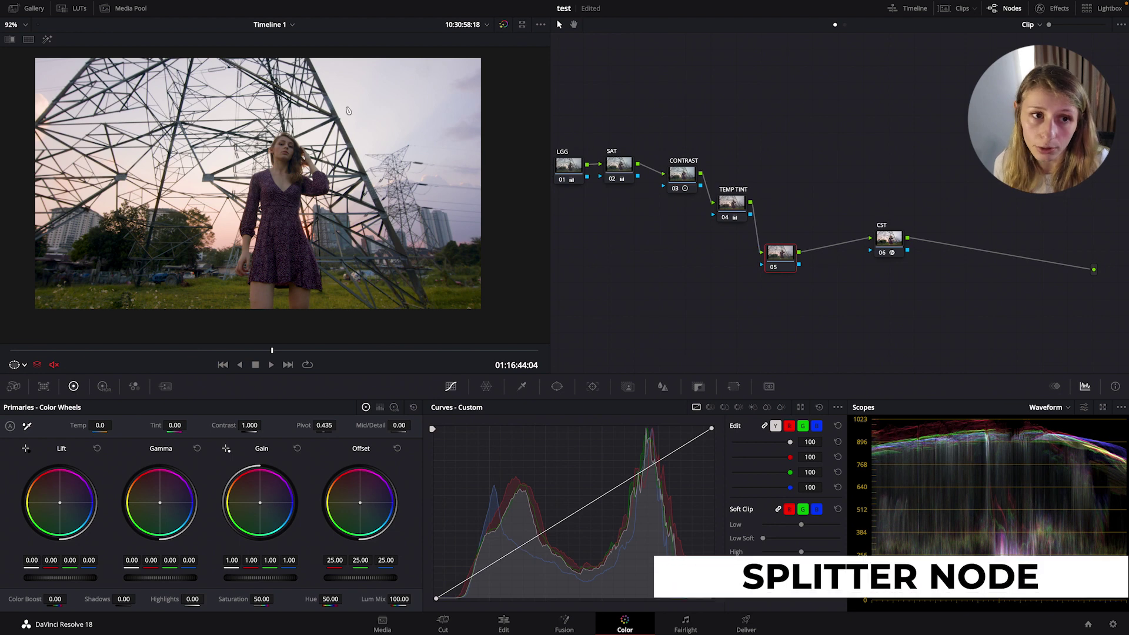
- Insert a splitter/combiner node after node 05 from the Color > Nodes menu
mouse_move(415, 5)
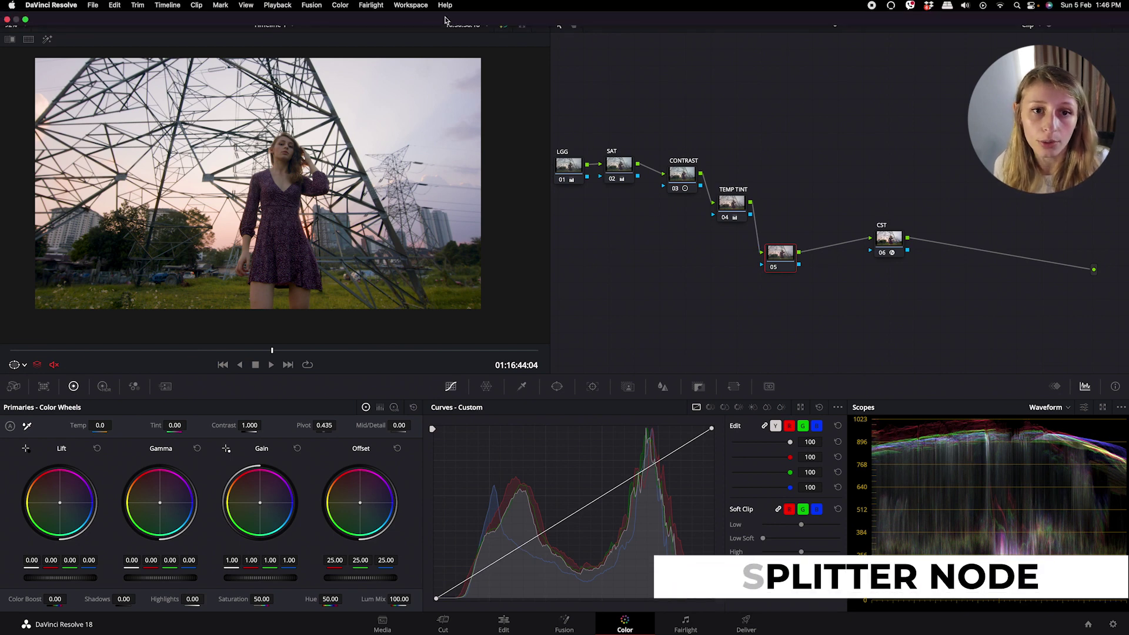
left_click(339, 5)
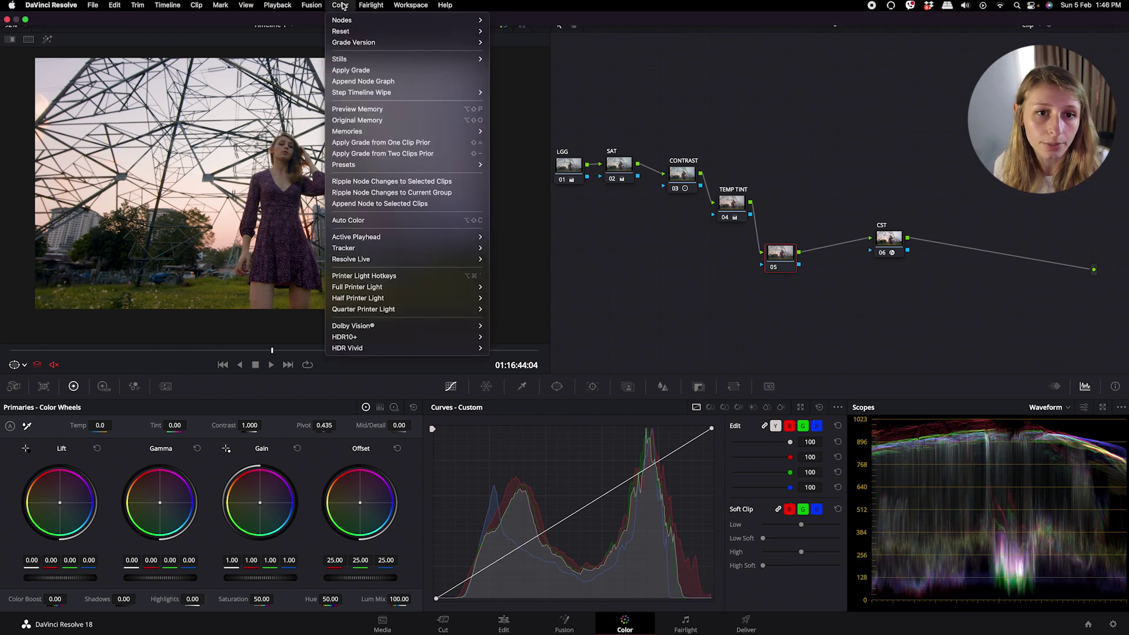
mouse_move(411, 20)
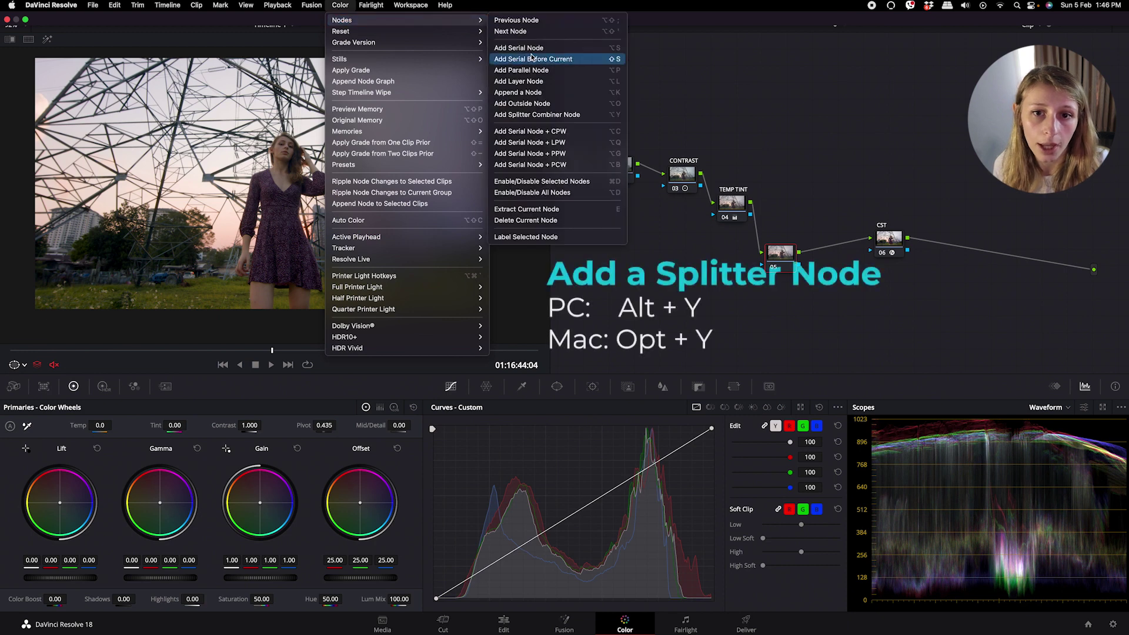
left_click(541, 114)
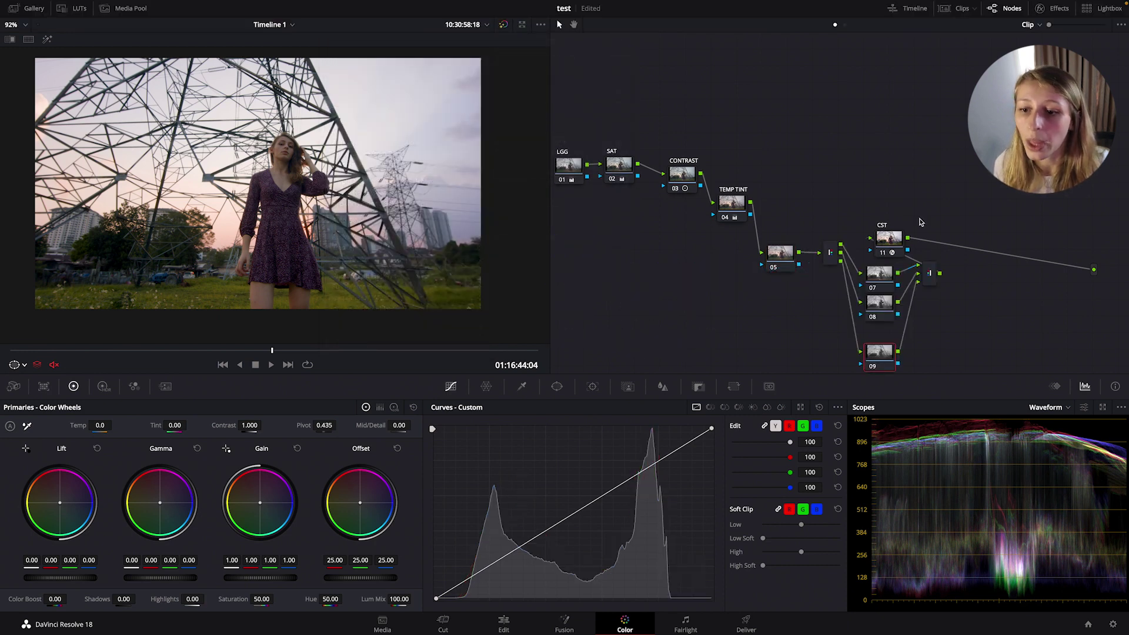
- Move CST right and spread branch nodes 07 and 08 apart vertically
left_click_drag(904, 240, 999, 232)
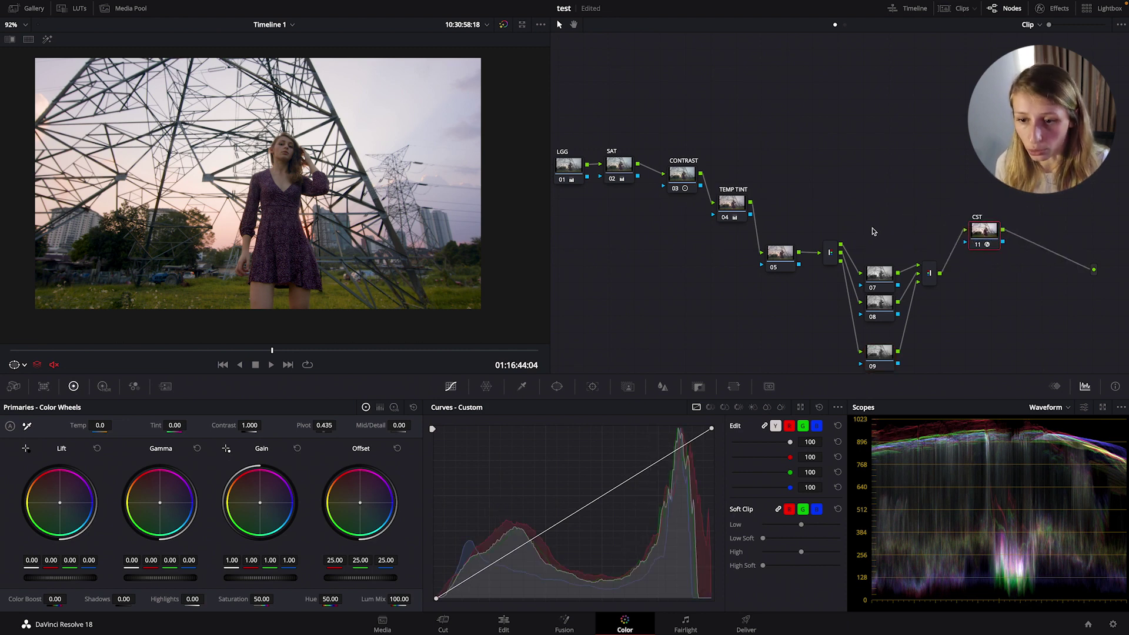
scroll(861, 233, "down", 2)
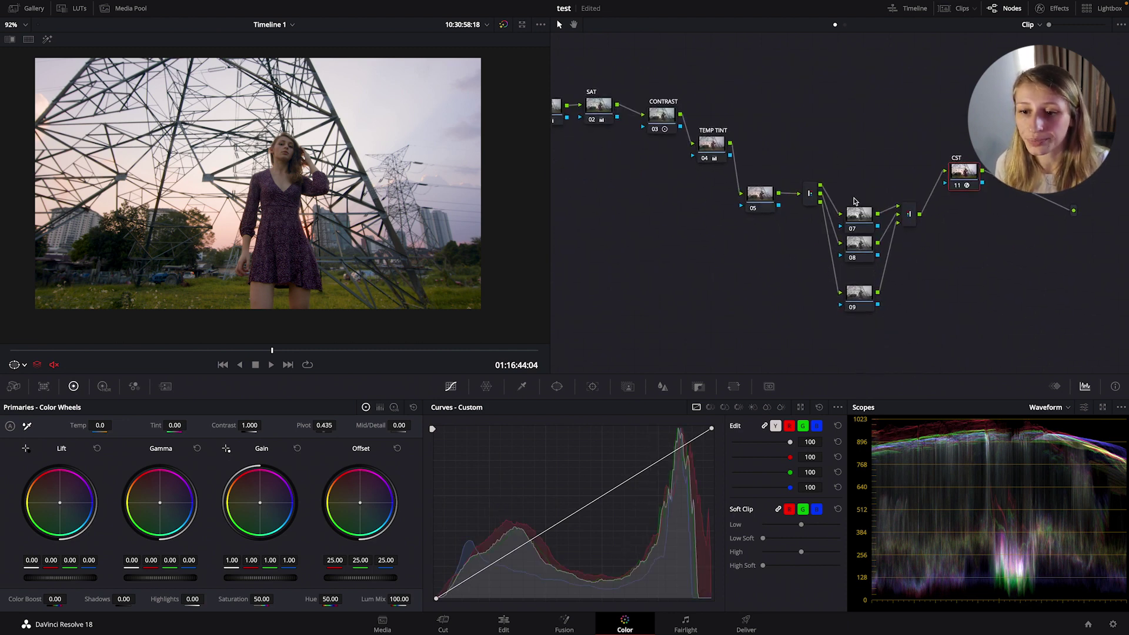
left_click_drag(859, 209, 850, 154)
left_click_drag(859, 243, 856, 234)
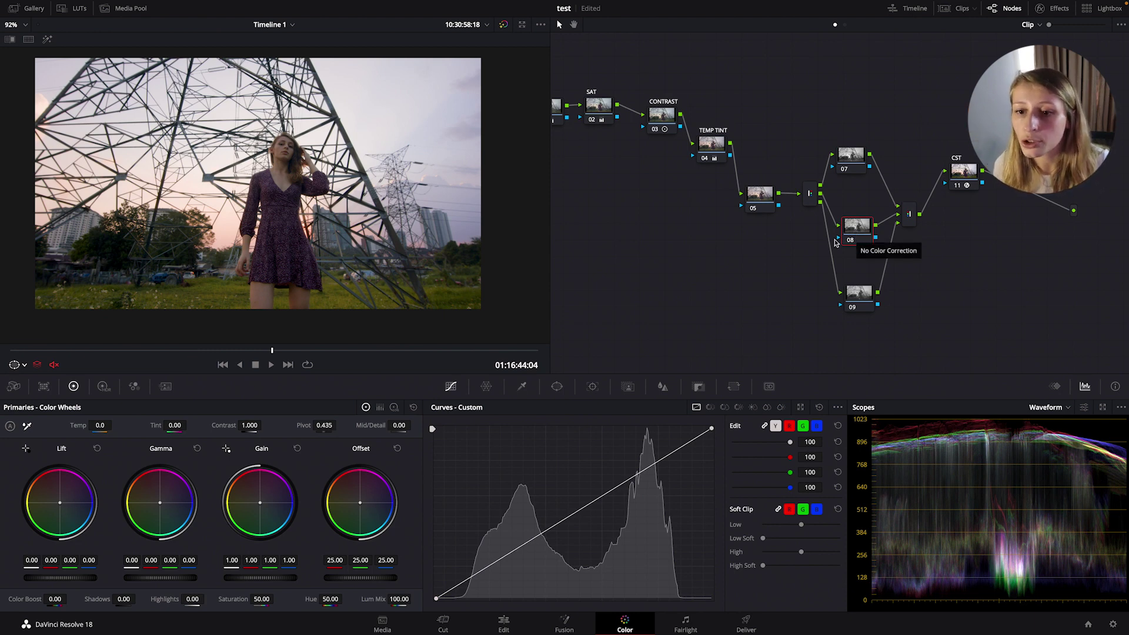
mouse_move(849, 158)
left_mouse_down()
mouse_move(856, 175)
mouse_move(857, 163)
left_mouse_up()
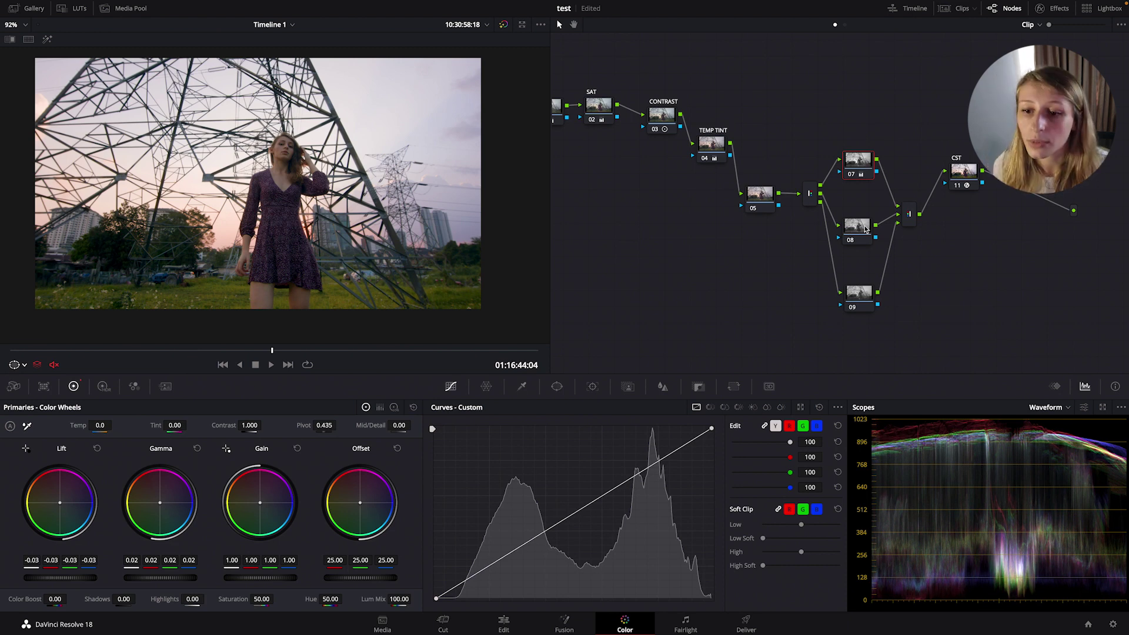
- Arrange branch nodes 07, 08 and 09 into an even vertical column between node 05 and CST
left_click_drag(871, 226, 866, 217)
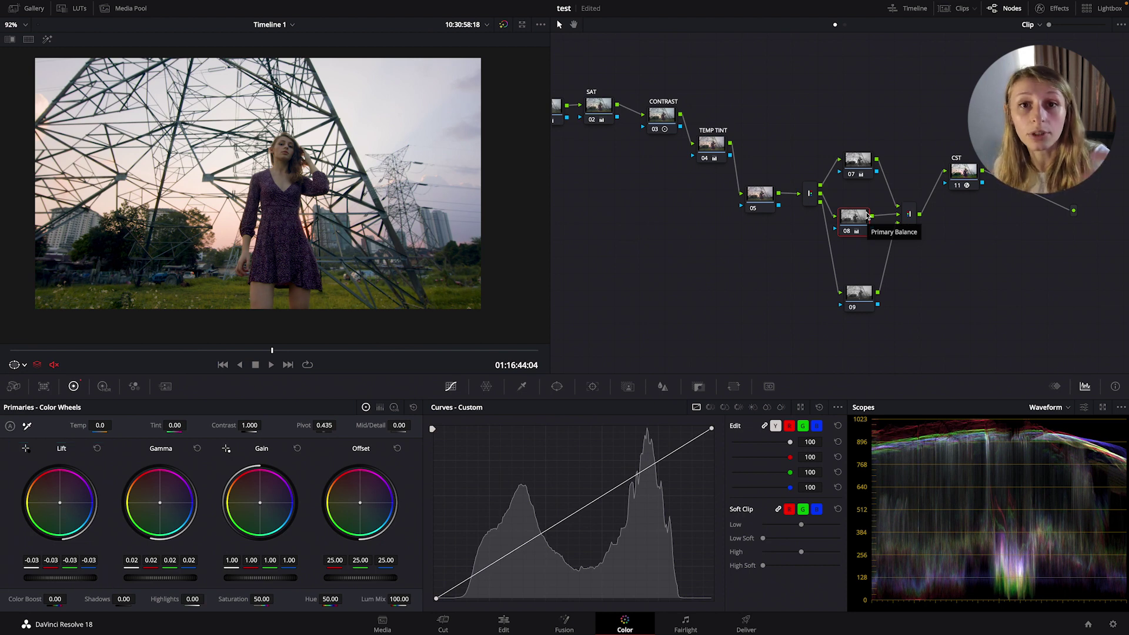
left_click_drag(872, 293, 869, 287)
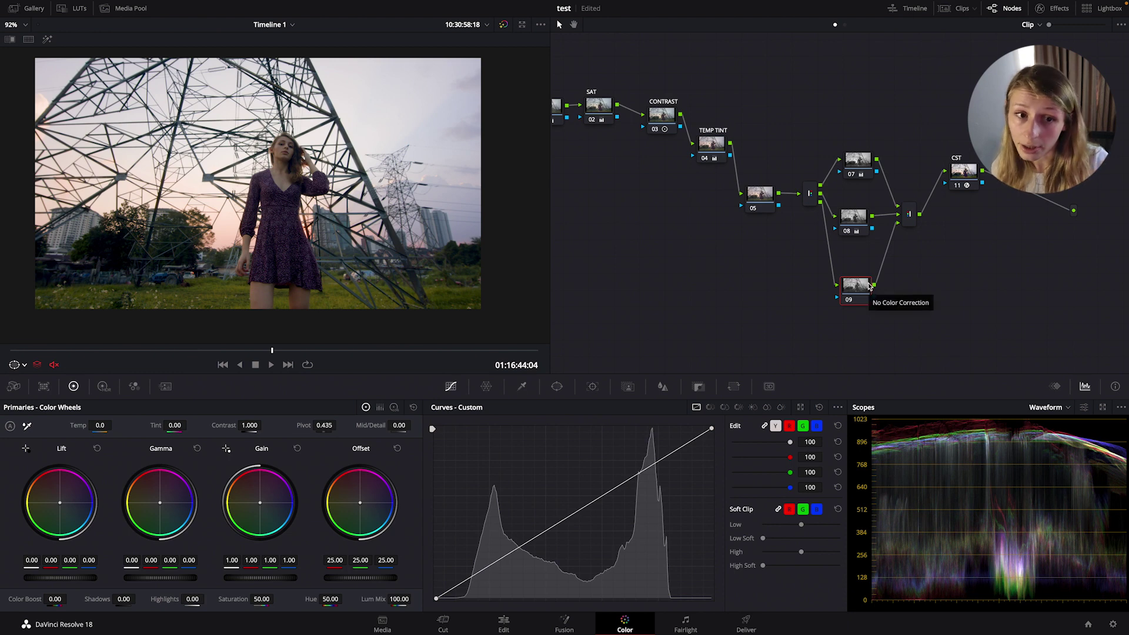
left_click_drag(862, 288, 854, 284)
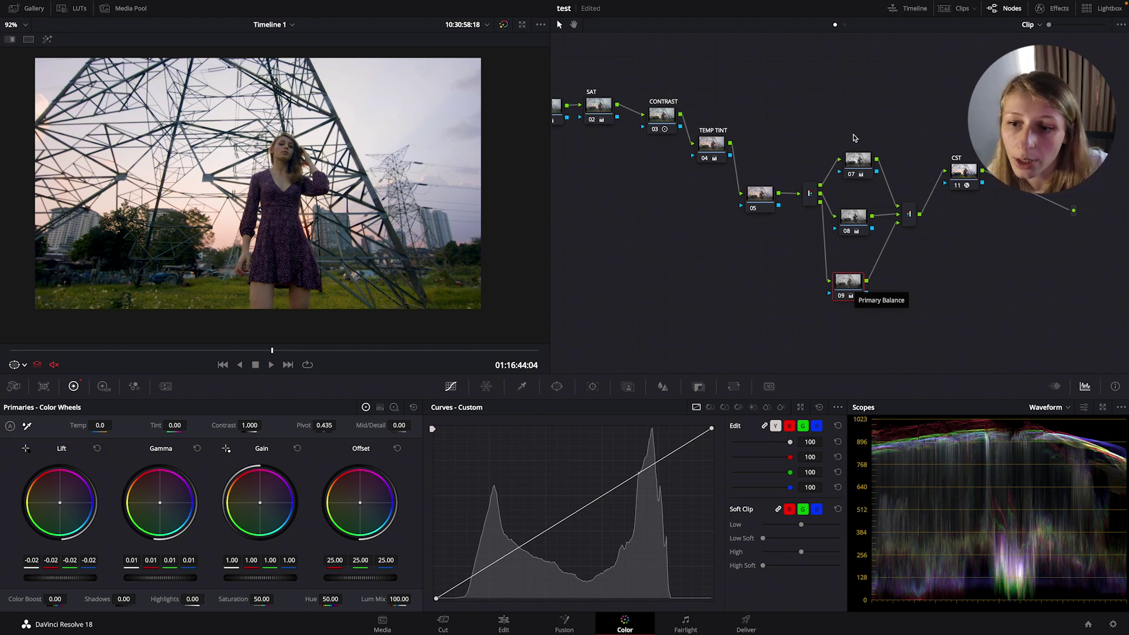
left_click_drag(853, 134, 882, 317)
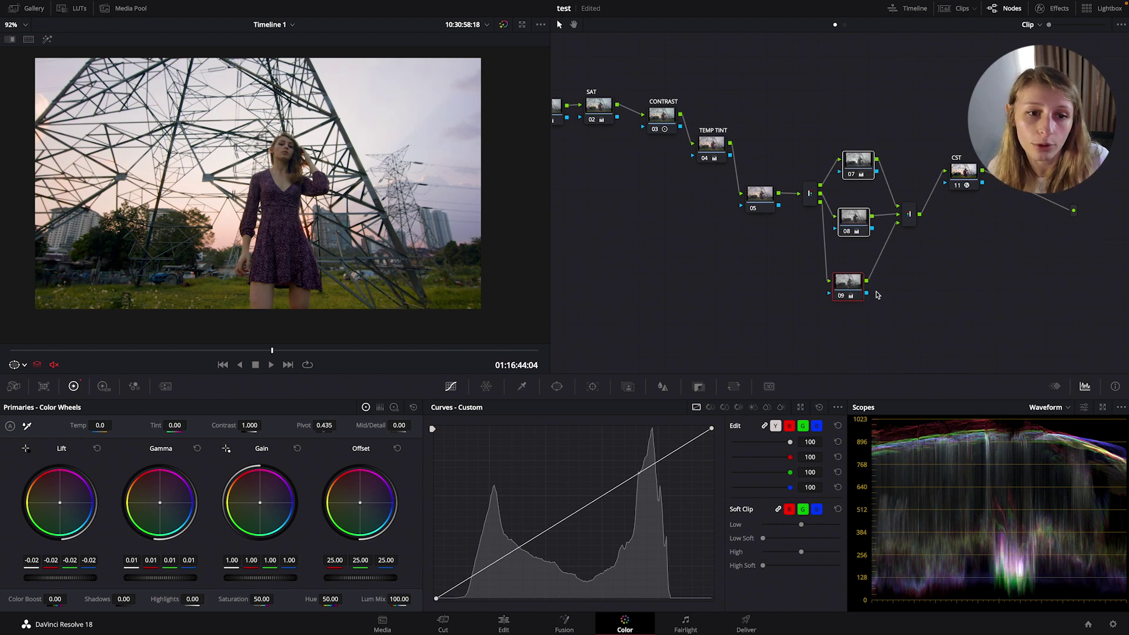
left_click_drag(850, 231, 855, 213)
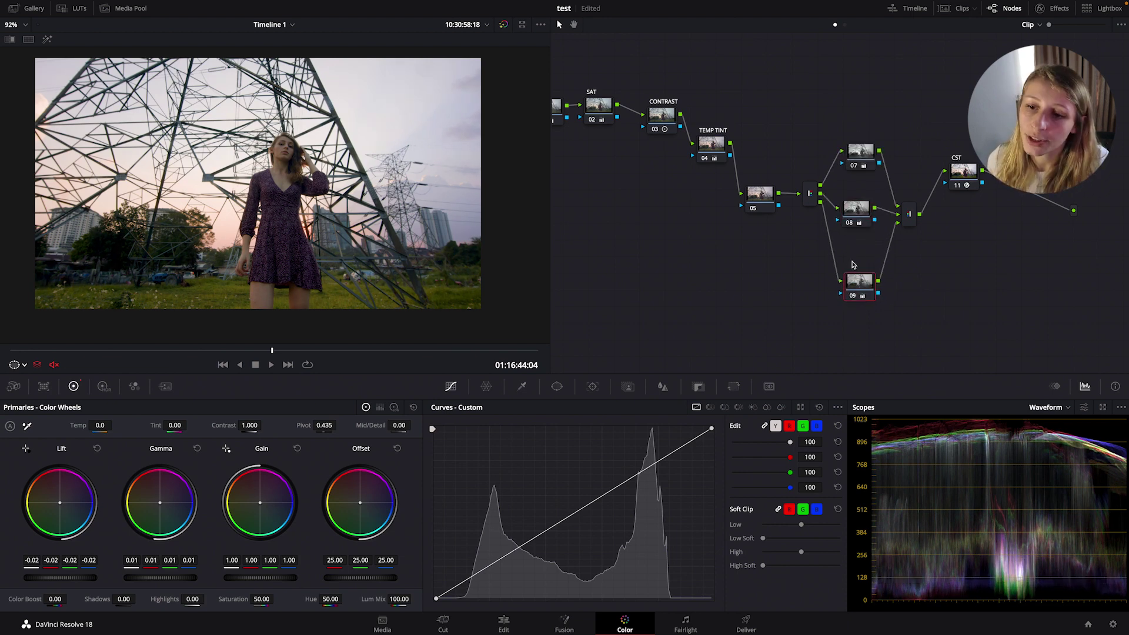
left_click(850, 209)
left_click_drag(857, 165, 861, 144)
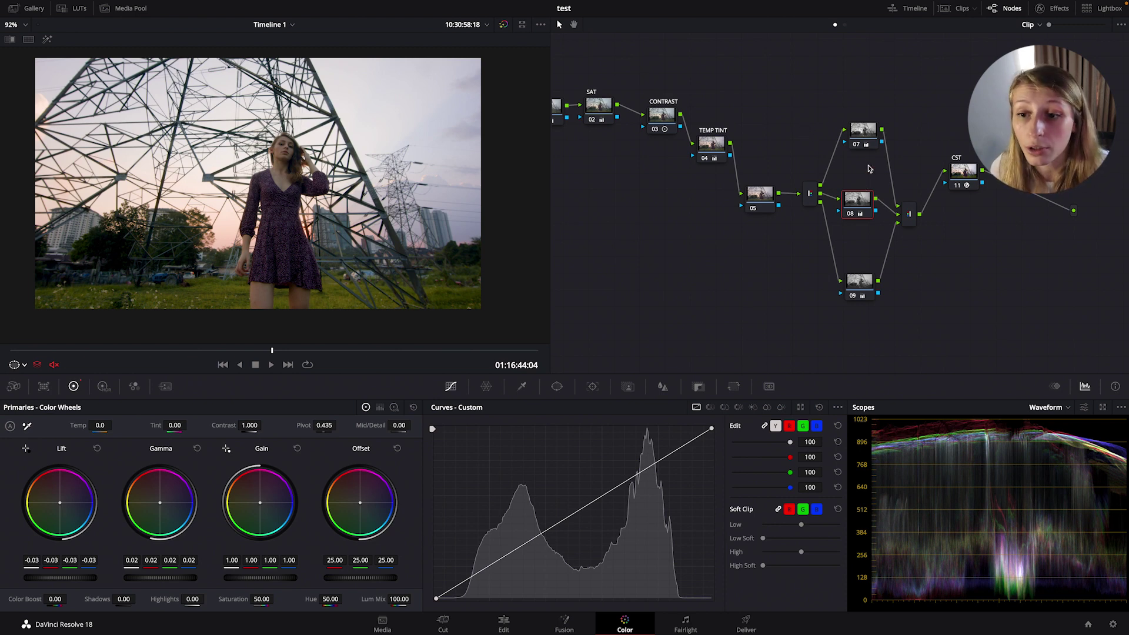
- Undo the splitter, delete the extra node, and reset the tree to a single CST node
key("ctrl+z")
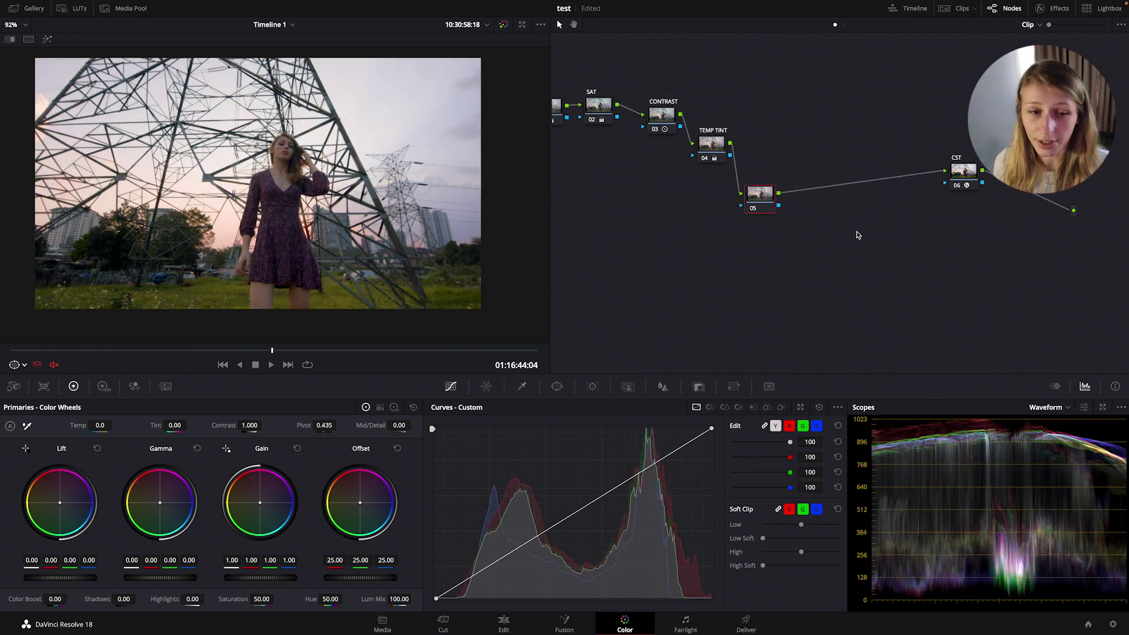
left_click_drag(757, 199, 771, 196)
key("Delete")
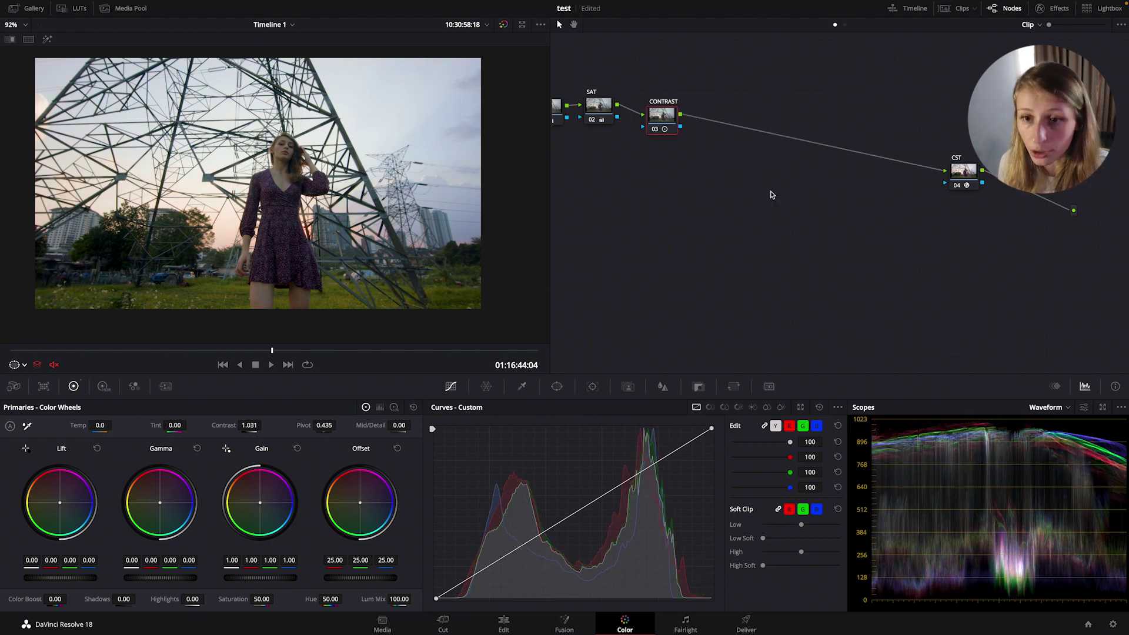
left_click(716, 158)
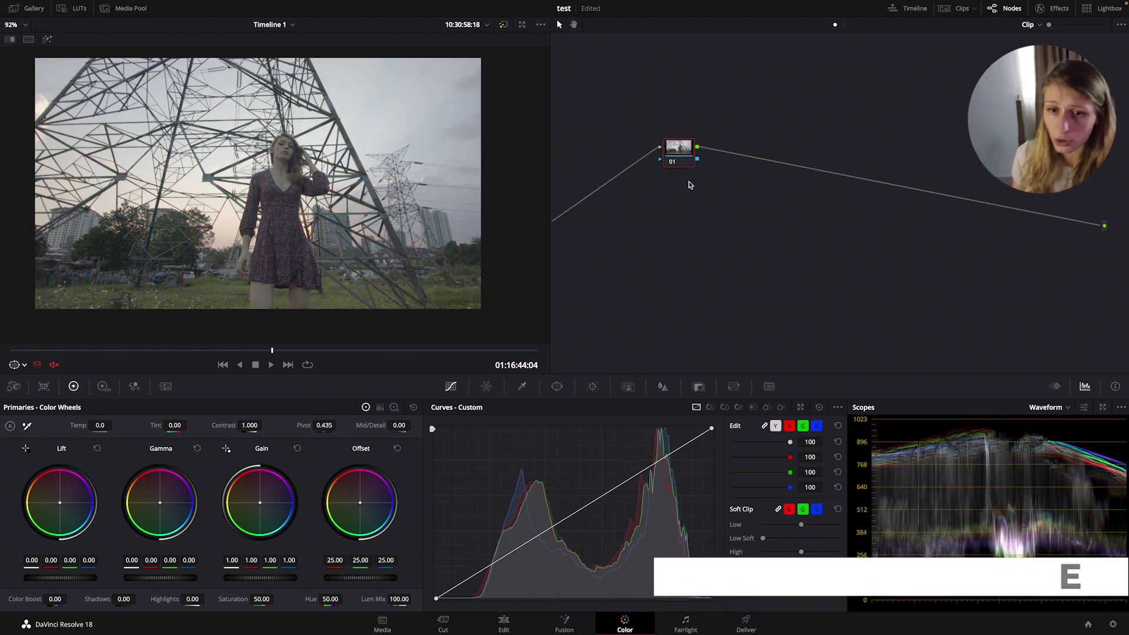
key("ctrl+Home")
left_click_drag(758, 228, 760, 199)
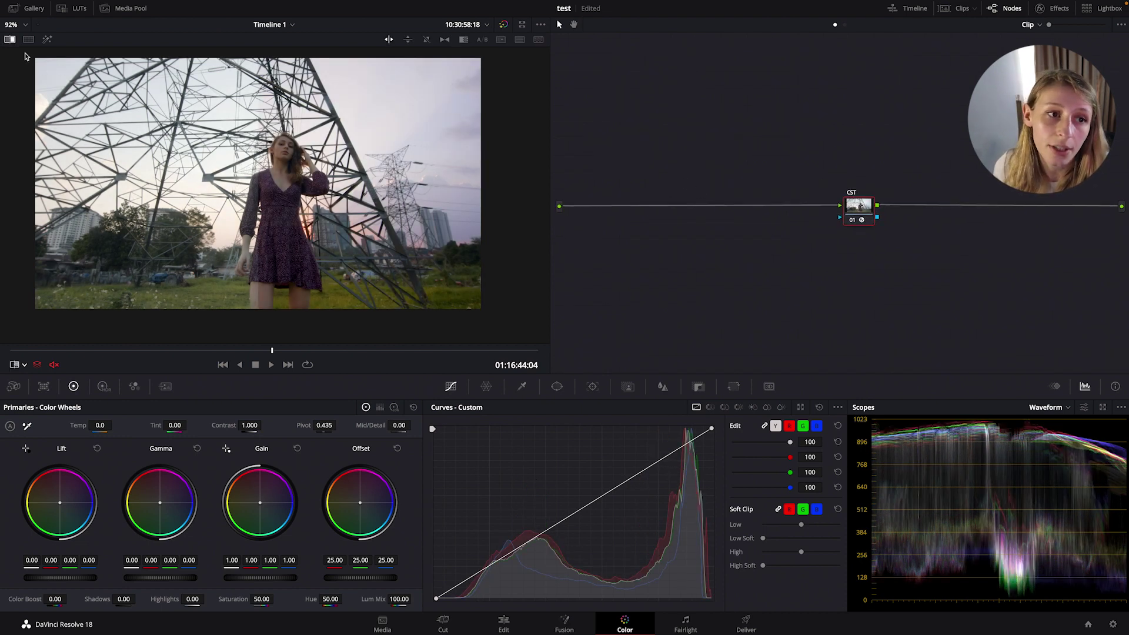
- Insert a node before CST and add a parallel layer node with a mixer
left_click_drag(862, 207, 635, 146)
key("shift+s")
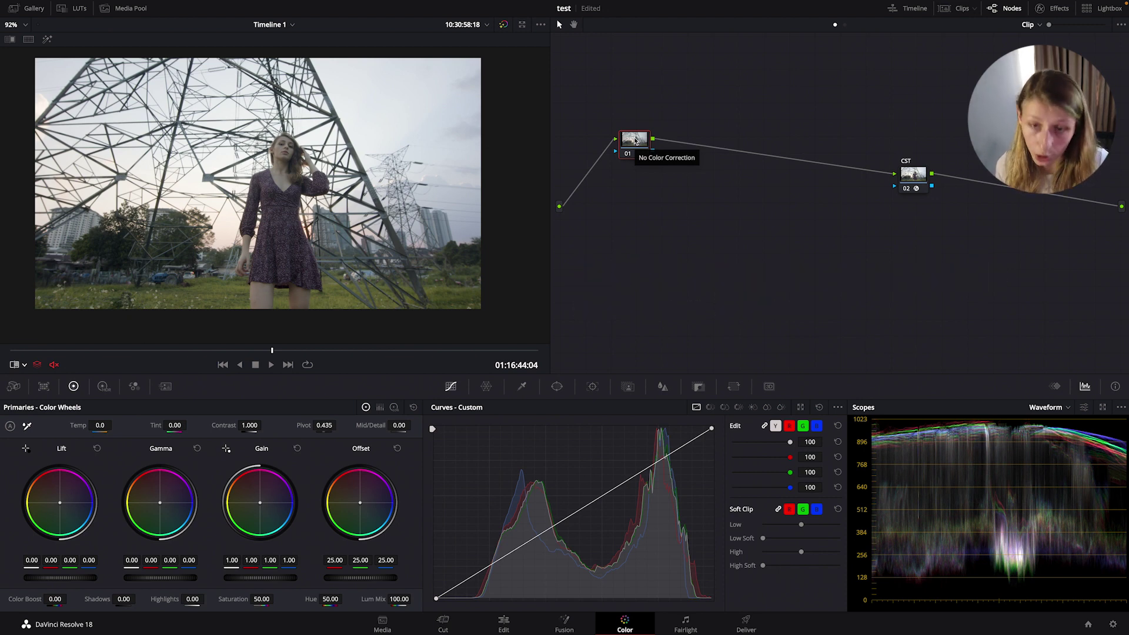
key("alt+l")
- Arrange node 01 as the upper branch and node 02 as the lower branch into the mixer
left_click_drag(637, 151, 727, 190)
left_click_drag(636, 120, 608, 129)
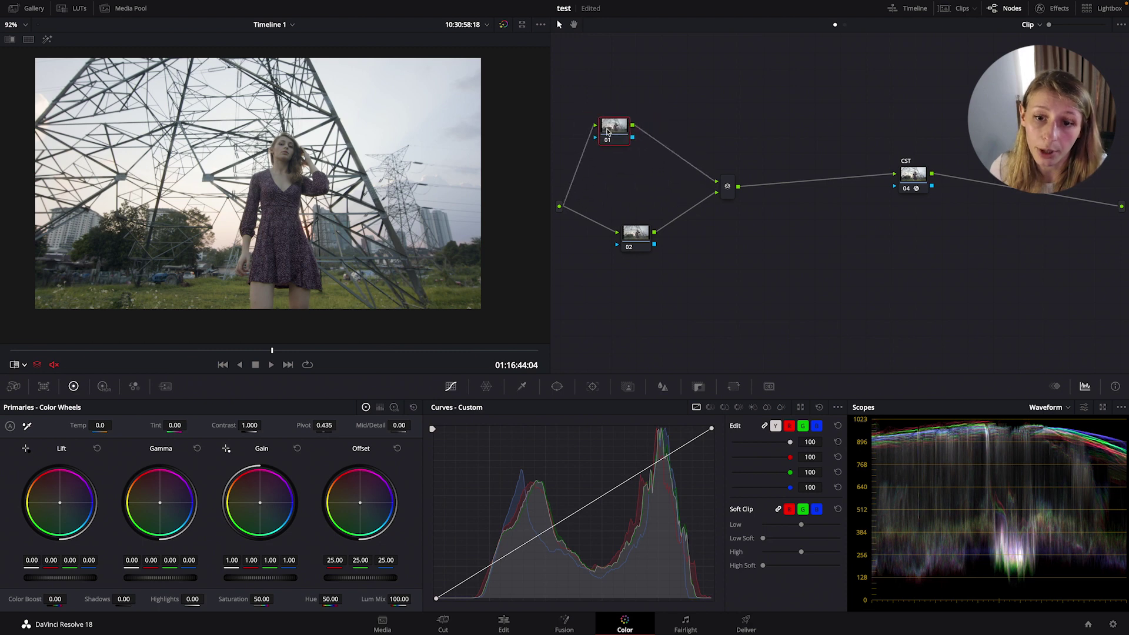
left_click_drag(646, 238, 606, 251)
left_click_drag(612, 138, 622, 136)
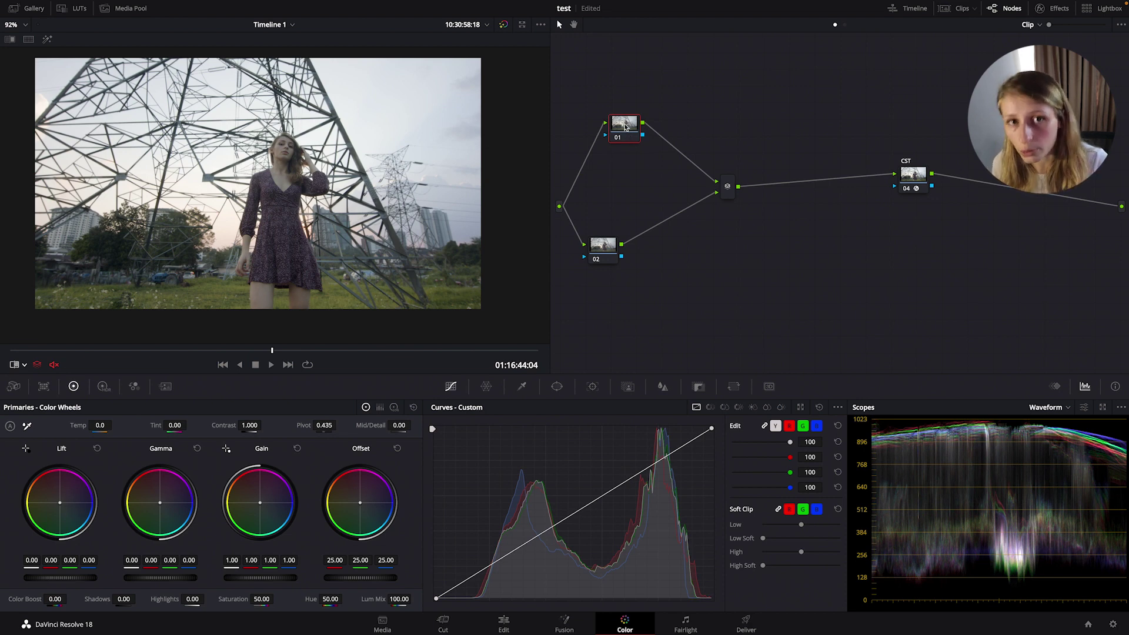
left_click_drag(622, 126, 611, 129)
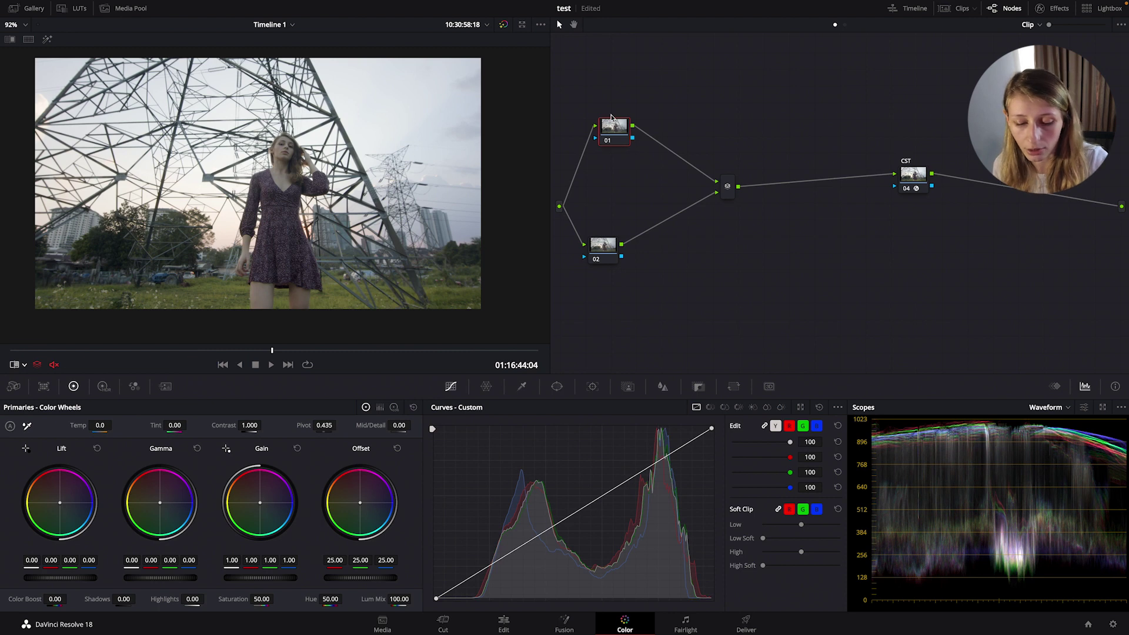
- Add serial node 03 after node 01 with Color Boost 1.88, Temp 138.0 and Tint 7.10
left_click_drag(611, 117, 604, 132)
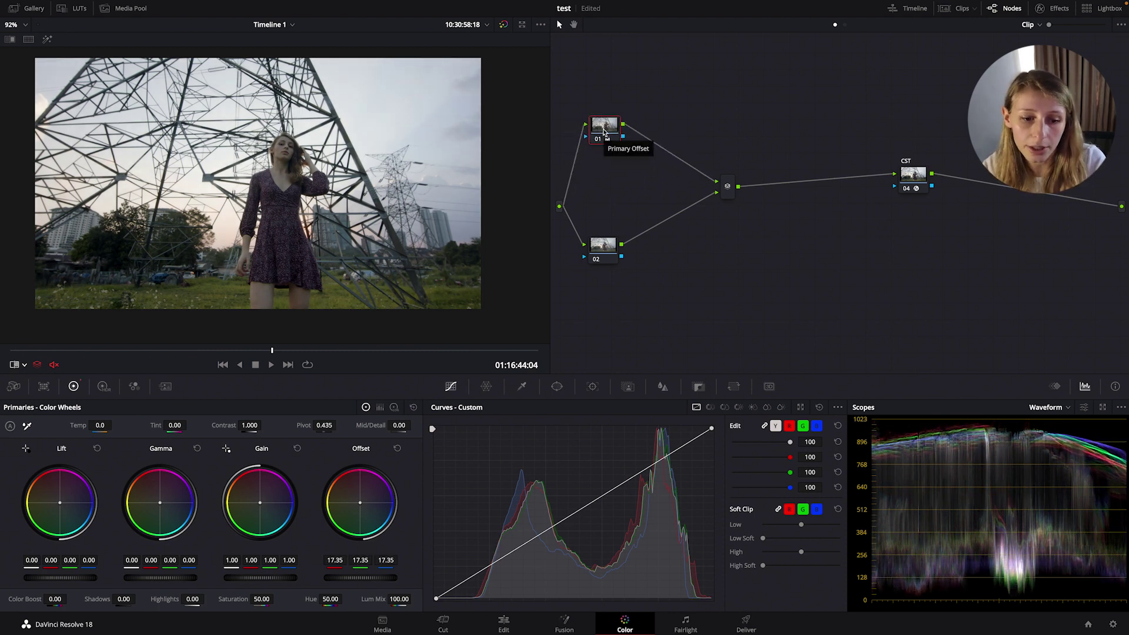
mouse_move(602, 131)
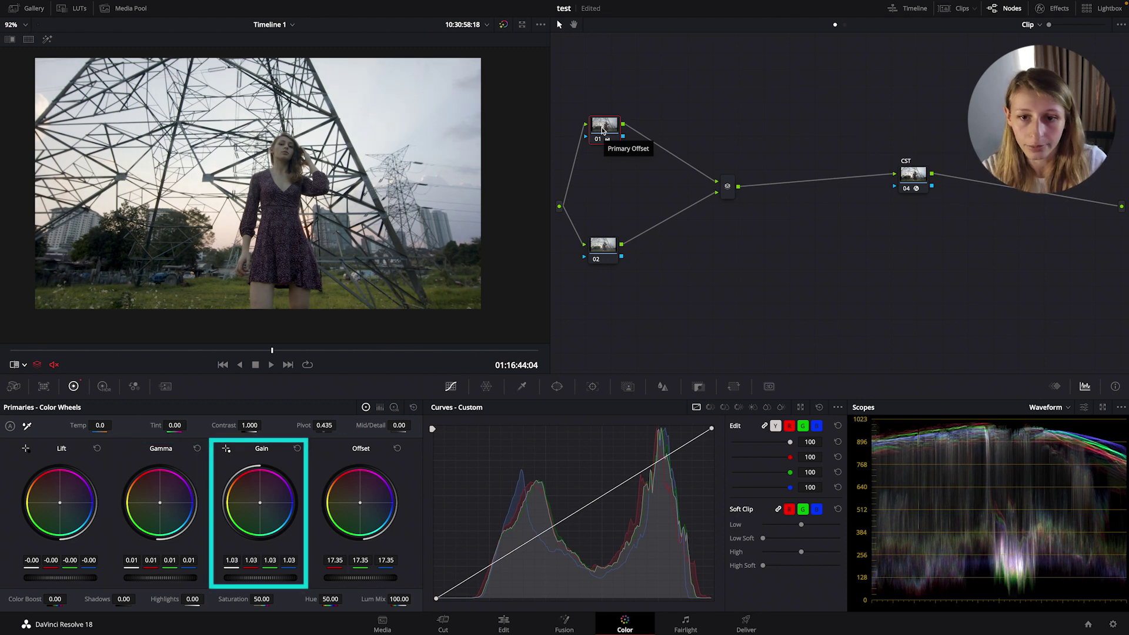
key("alt+s")
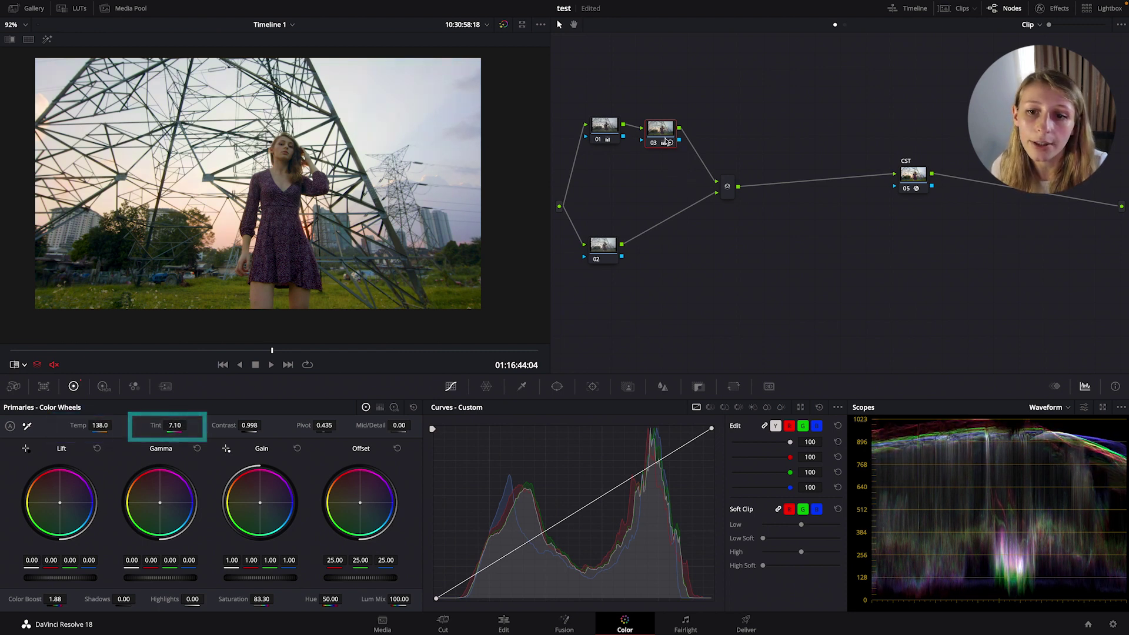
left_click_drag(666, 140, 679, 135)
left_click_drag(592, 255, 635, 266)
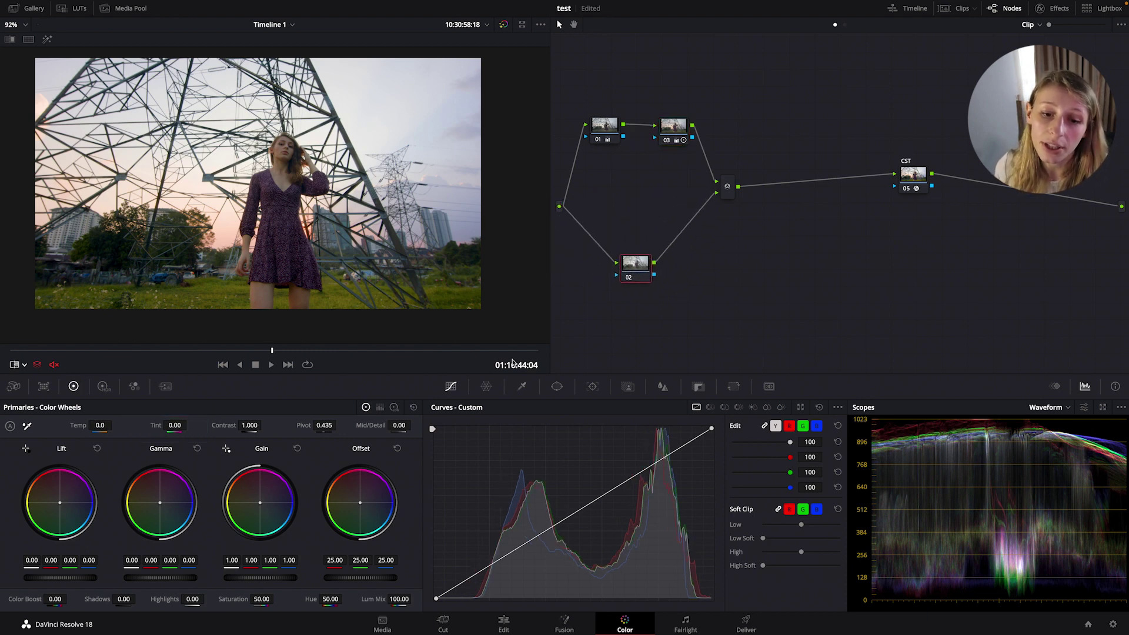
- On node 02, drag an outer Hue-Saturation warper point outward to shift that hue and boost saturation
left_click(486, 387)
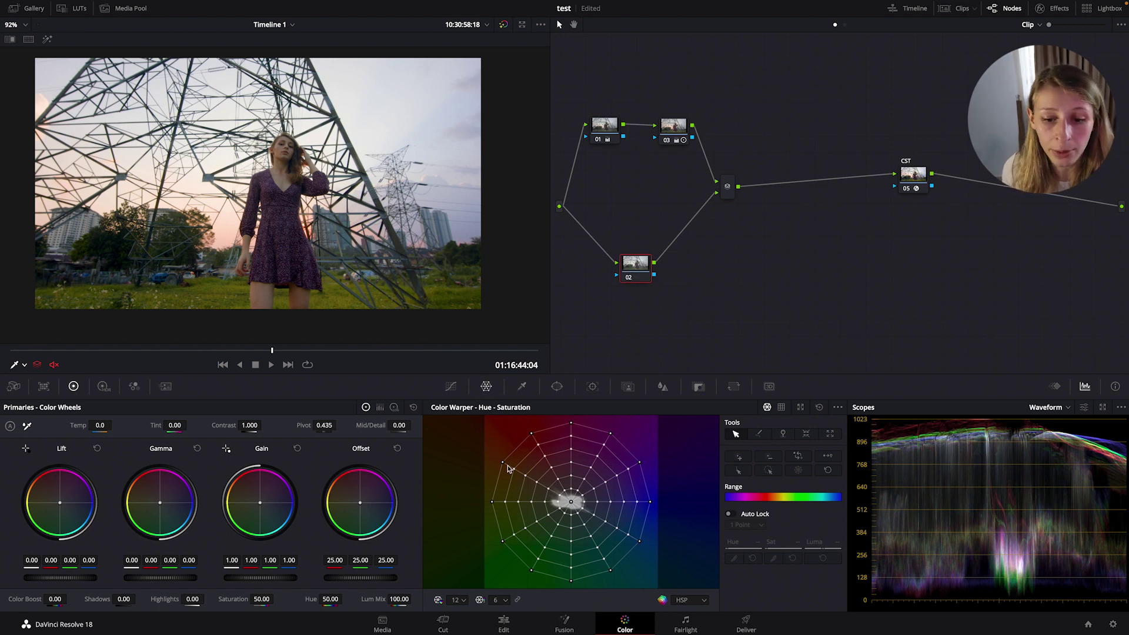
scroll(276, 274, "up", 3)
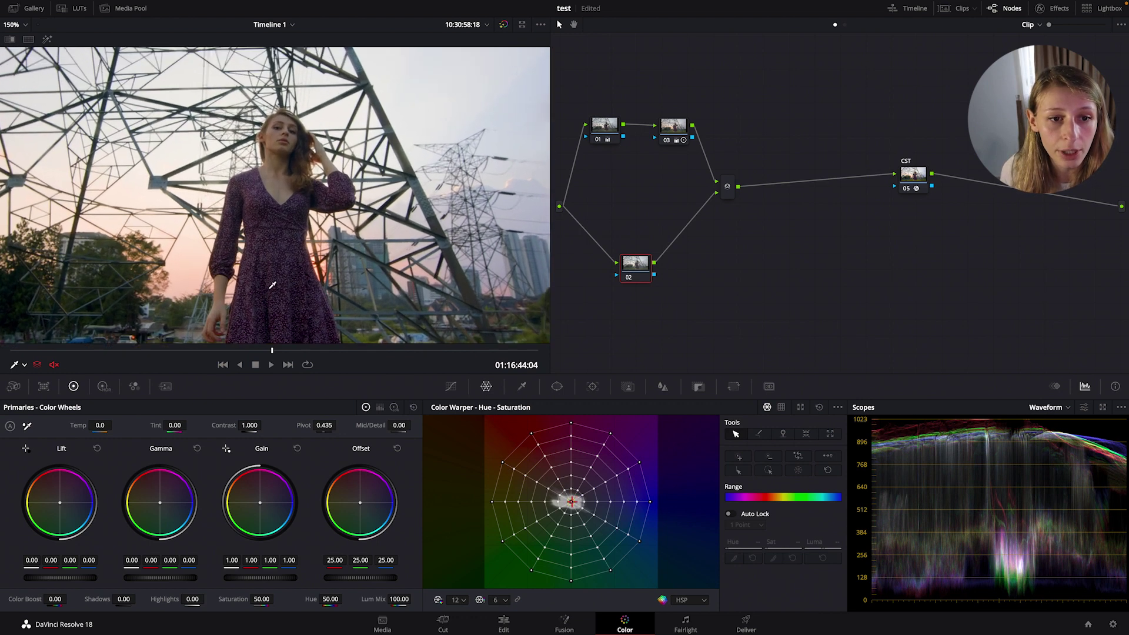
scroll(276, 275, "up", 3)
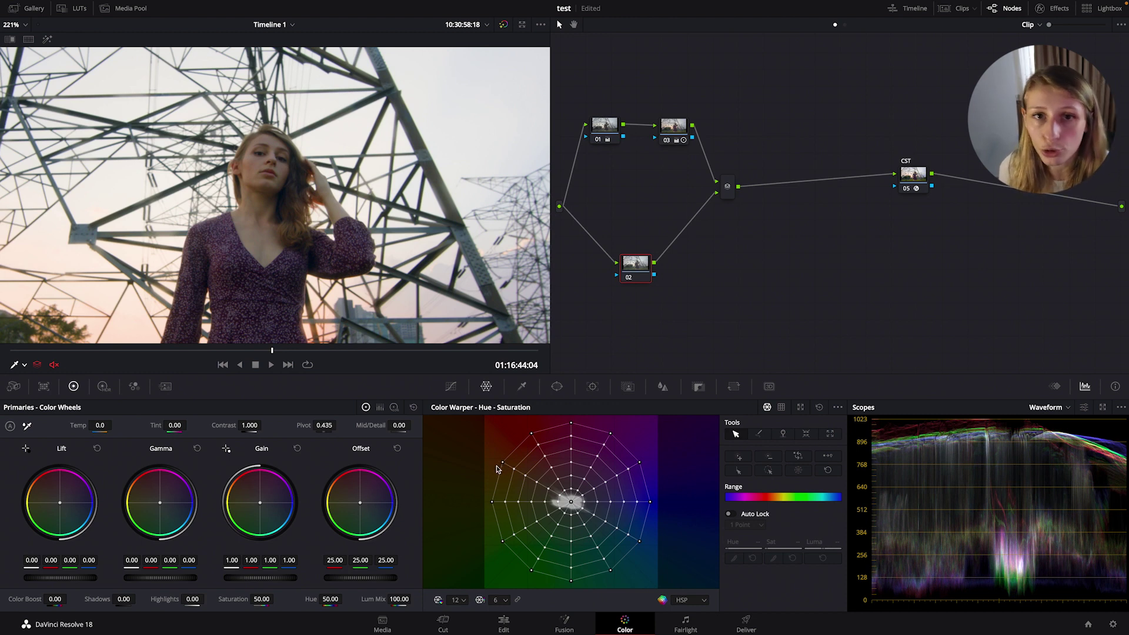
left_click(504, 462)
mouse_move(505, 463)
left_mouse_down()
mouse_move(504, 439)
mouse_move(505, 448)
left_mouse_up()
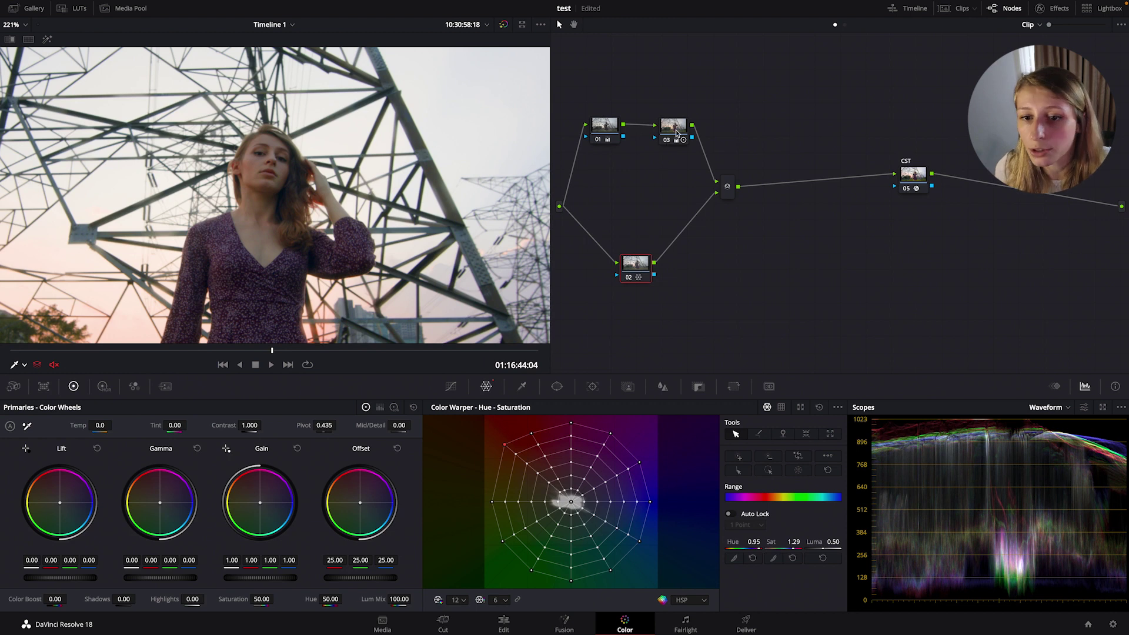
left_click_drag(674, 131, 674, 134)
left_click(606, 135)
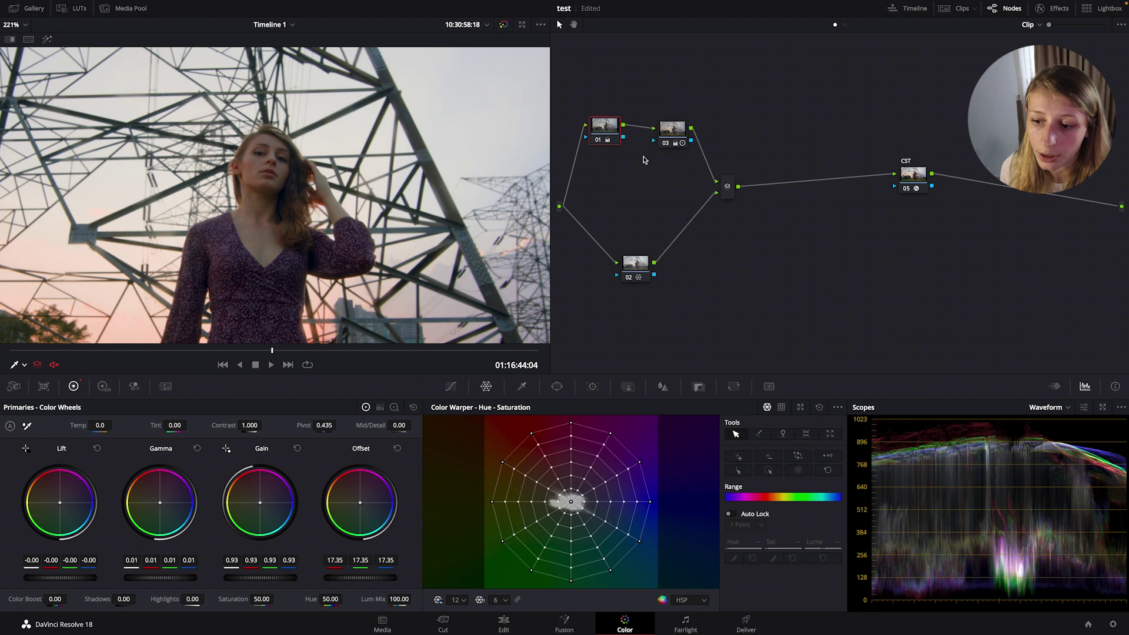
- Chain serial nodes 04 and 06 after node 02 and move the CST node beside the mixer
left_click(635, 263)
left_click_drag(654, 262, 630, 259)
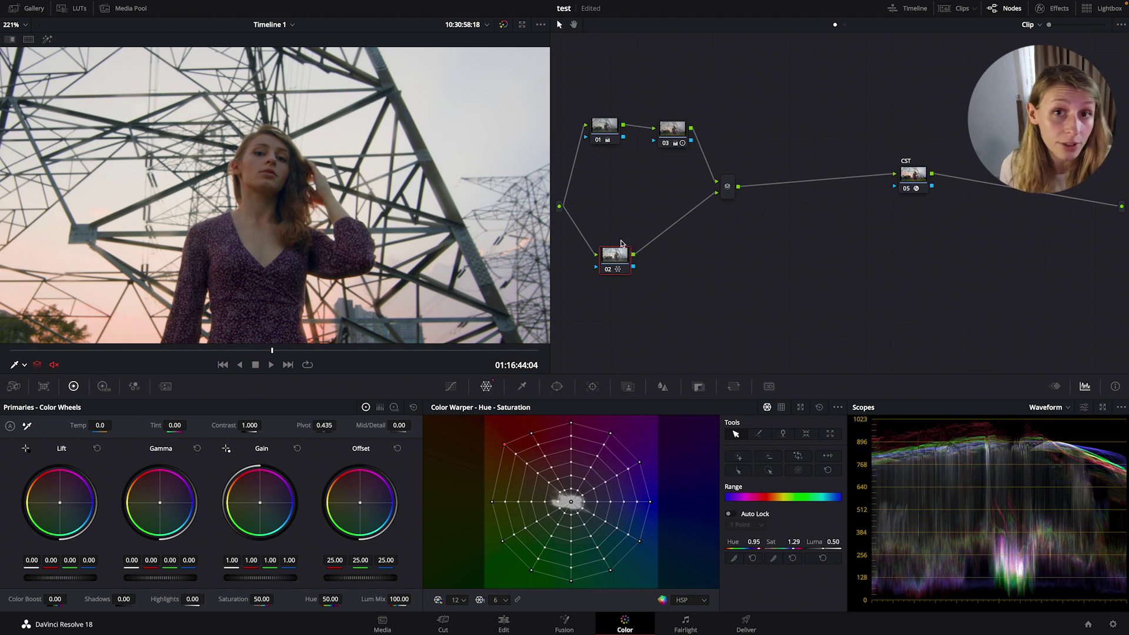
key("alt+s")
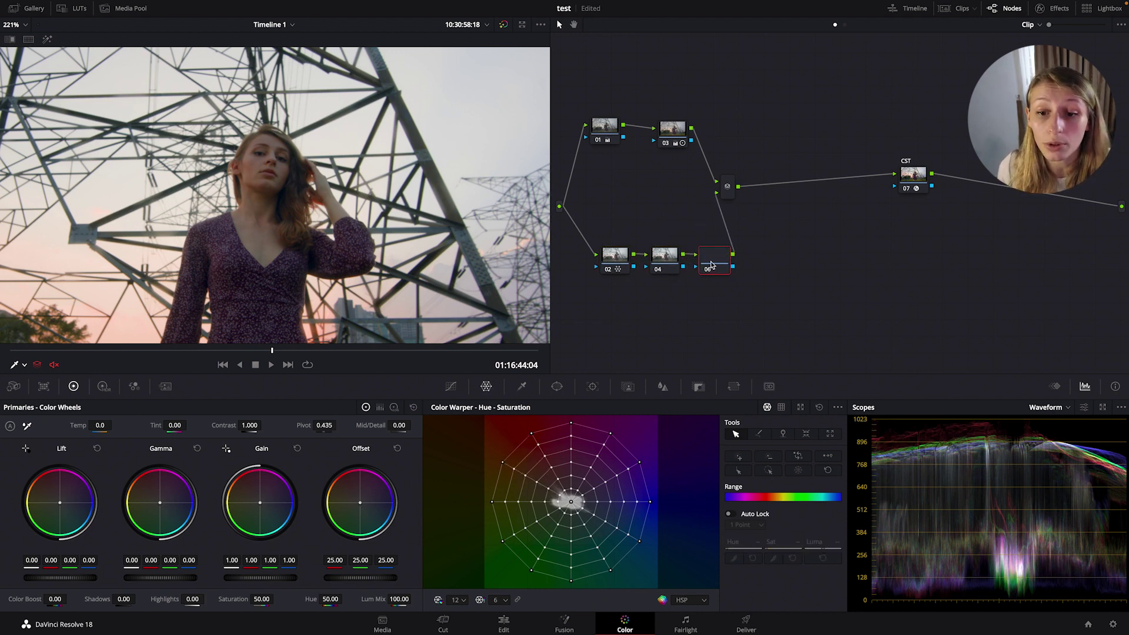
key("alt+s")
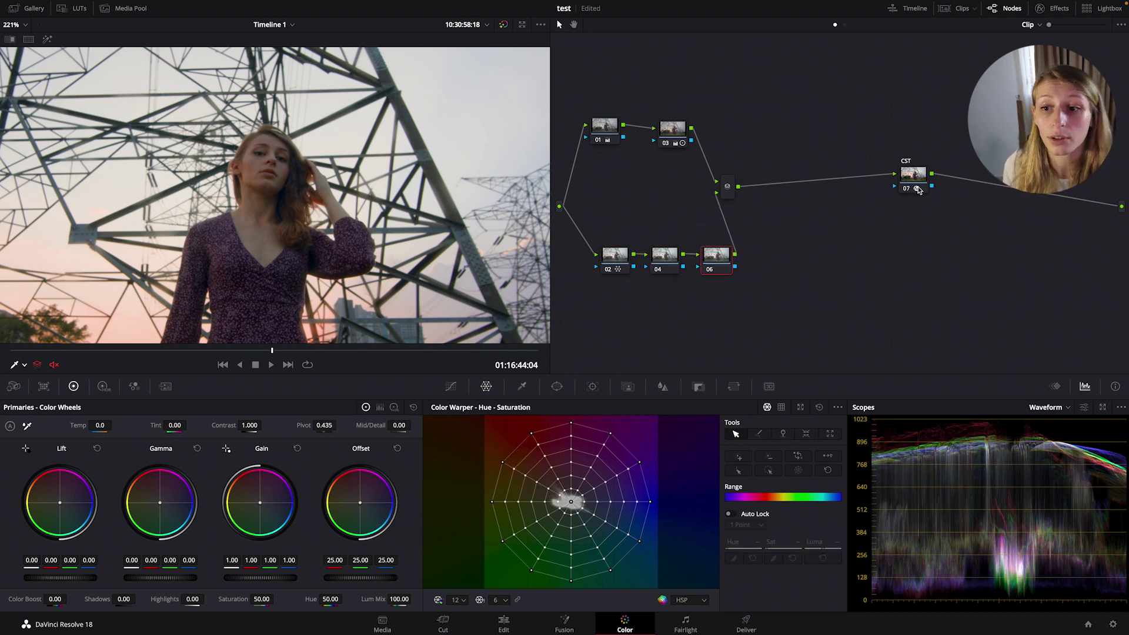
left_click_drag(906, 180, 790, 192)
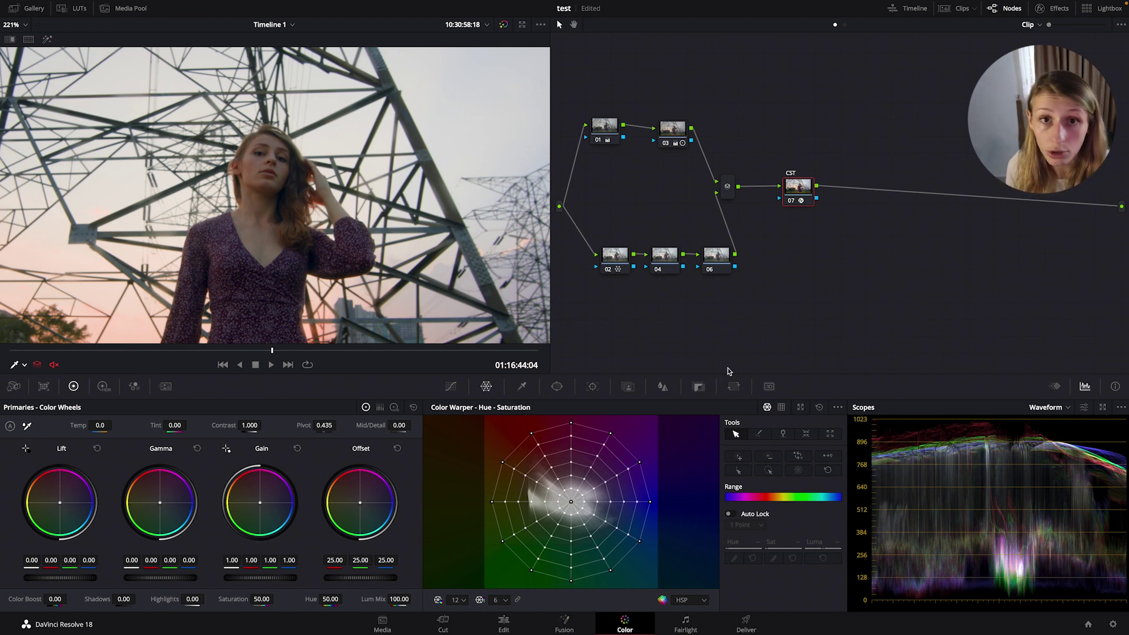
- In new node 08 after CST, brighten a tall circular window over the woman with Curves
key("alt+s")
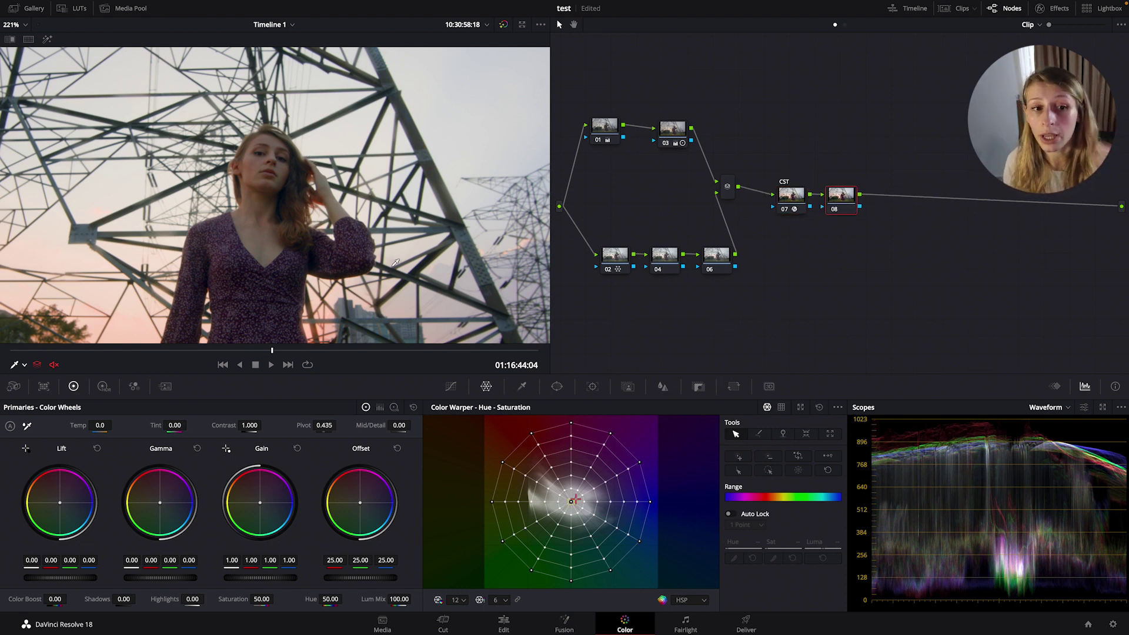
scroll(391, 275, "down", 5)
scroll(391, 275, "down", 1)
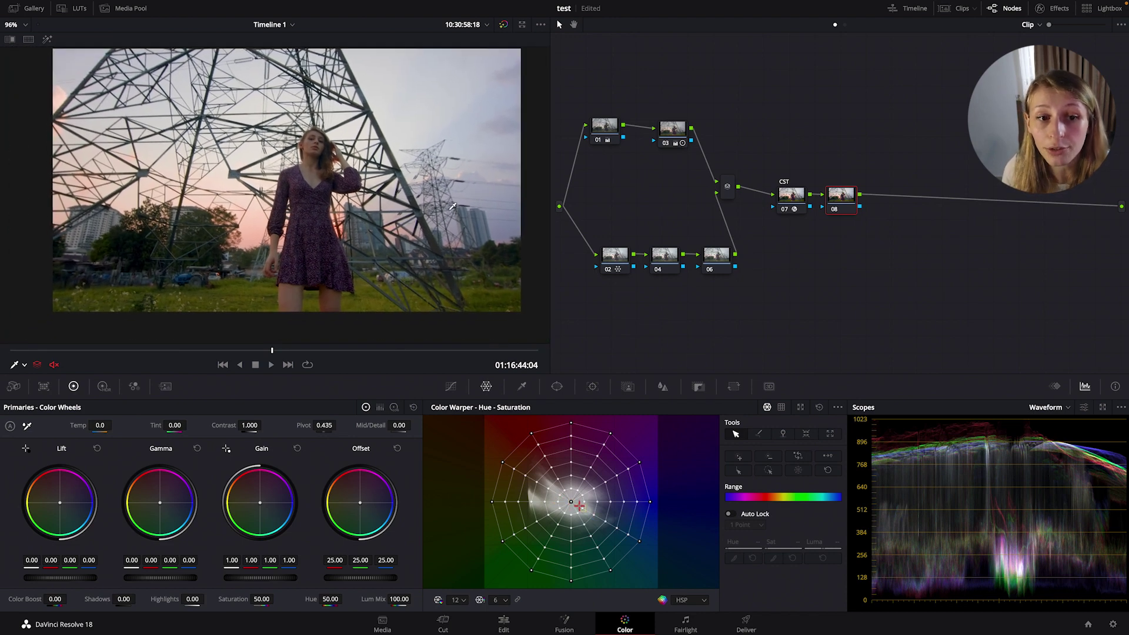
left_click(557, 386)
left_click(445, 478)
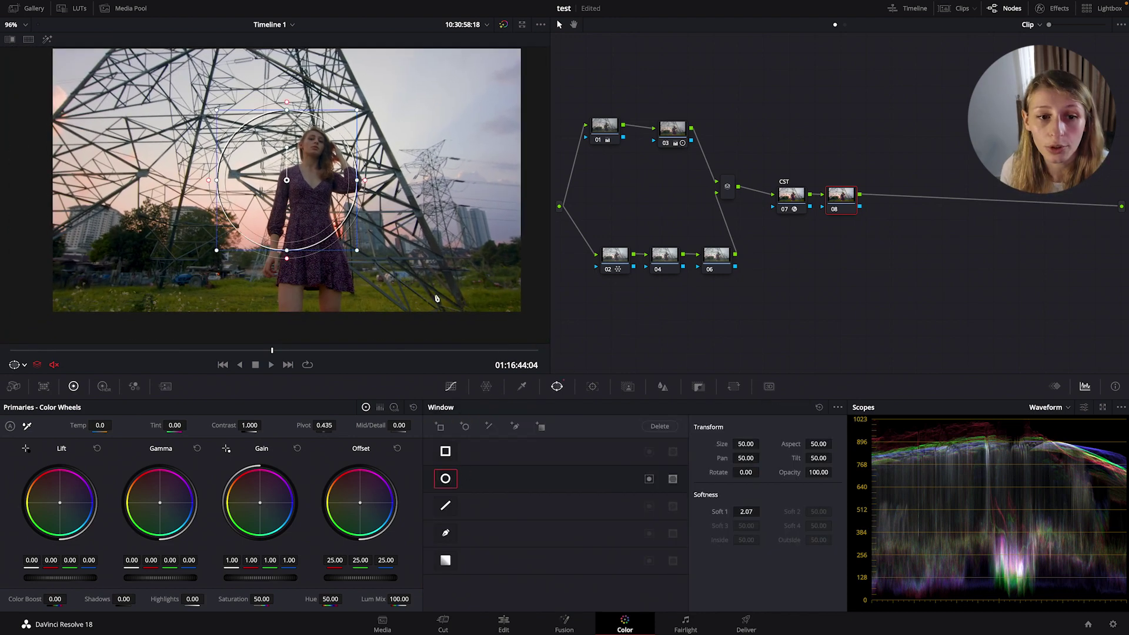
left_click_drag(286, 250, 287, 282)
left_click_drag(307, 226, 335, 263)
left_click(451, 386)
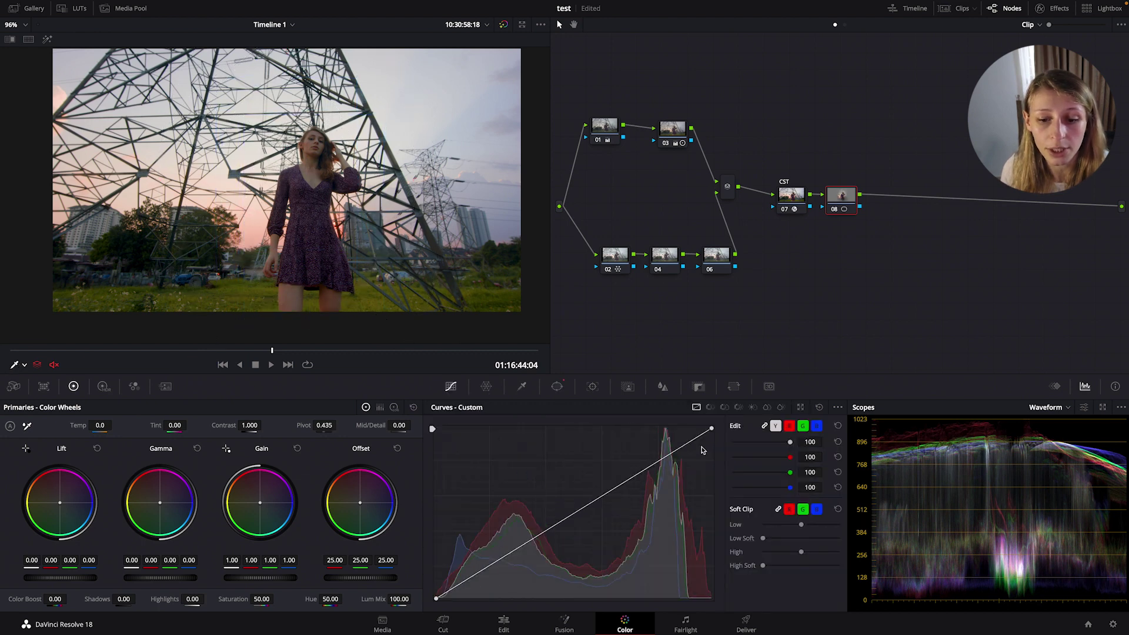
left_click_drag(620, 486, 612, 477)
- Add an outside node 09 and lower its curve to darken the surroundings
right_click(840, 205)
mouse_move(885, 253)
left_click(958, 294)
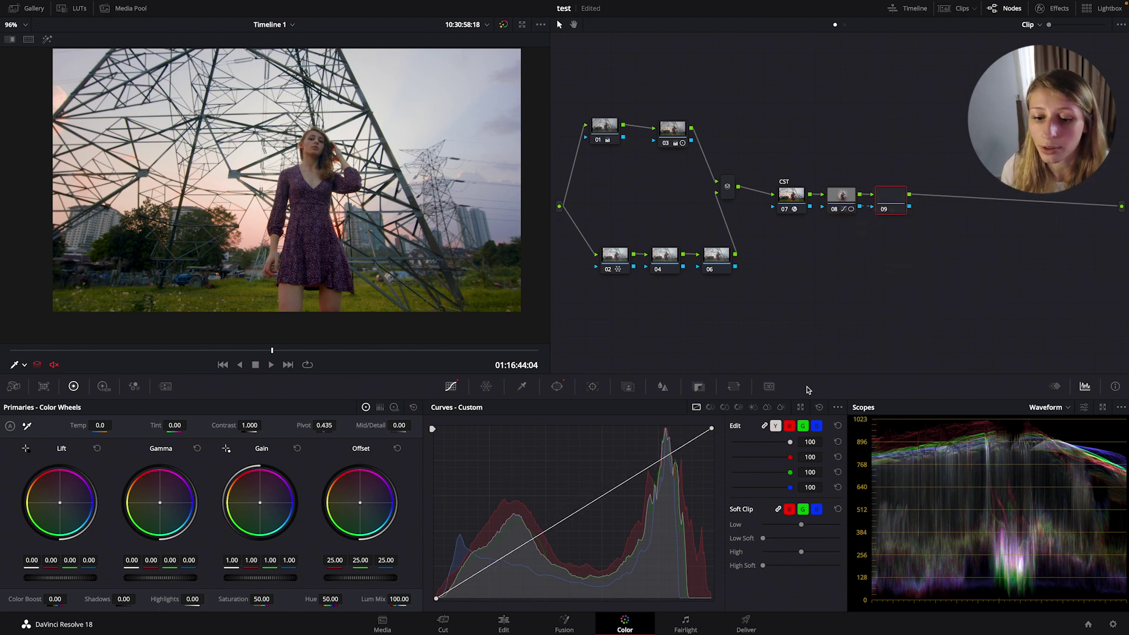
left_click_drag(617, 490, 616, 506)
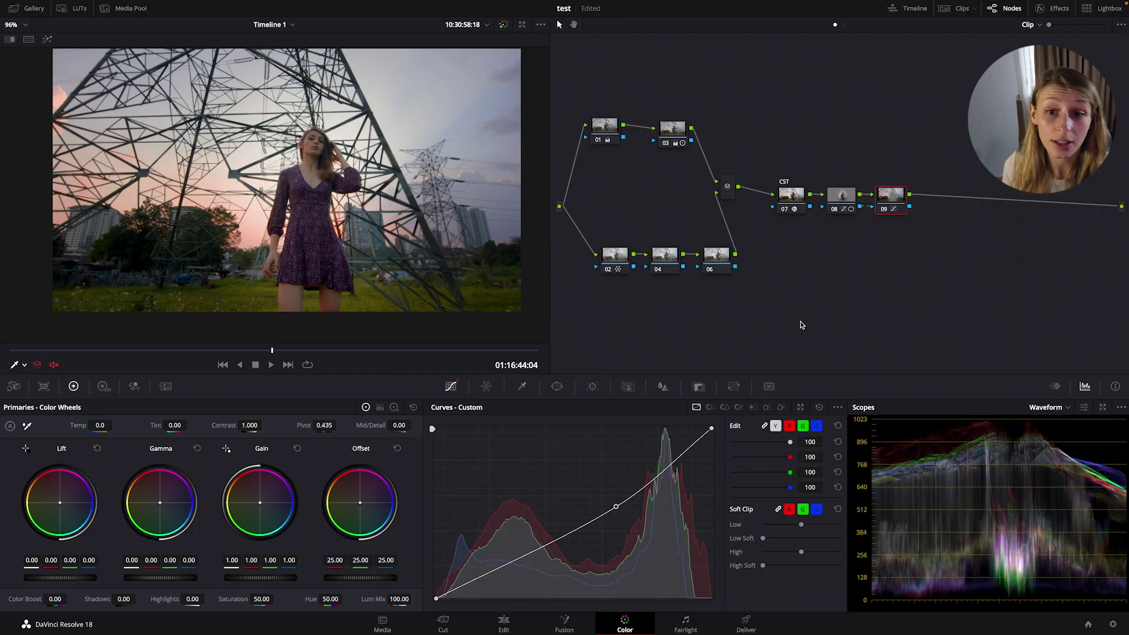
- Save the project "test" with Ctrl+S
key("ctrl+s")
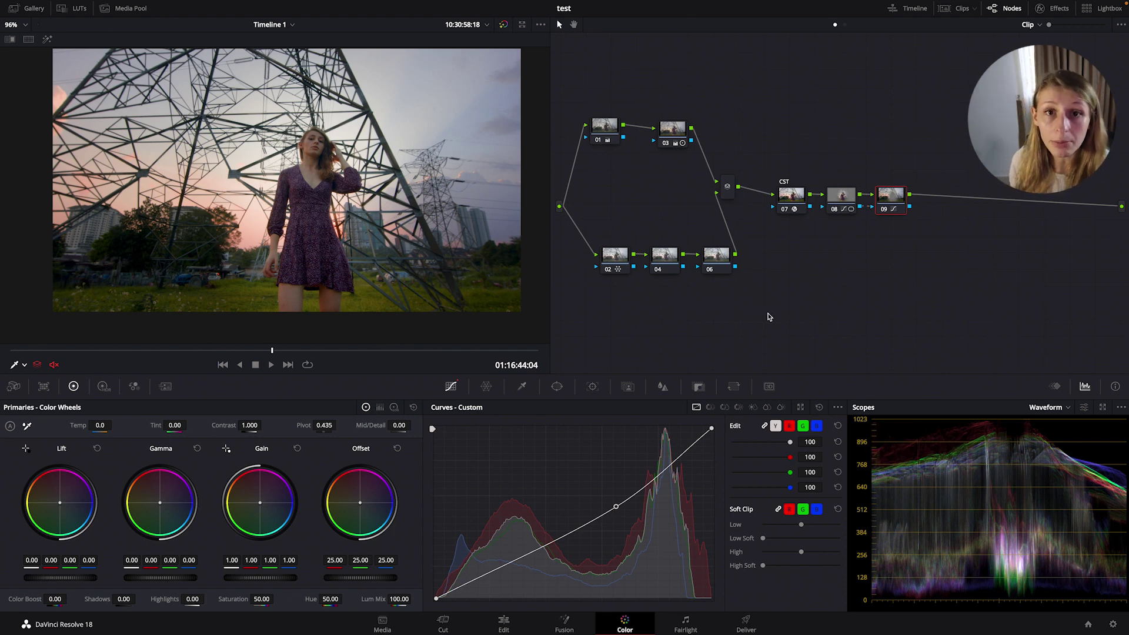